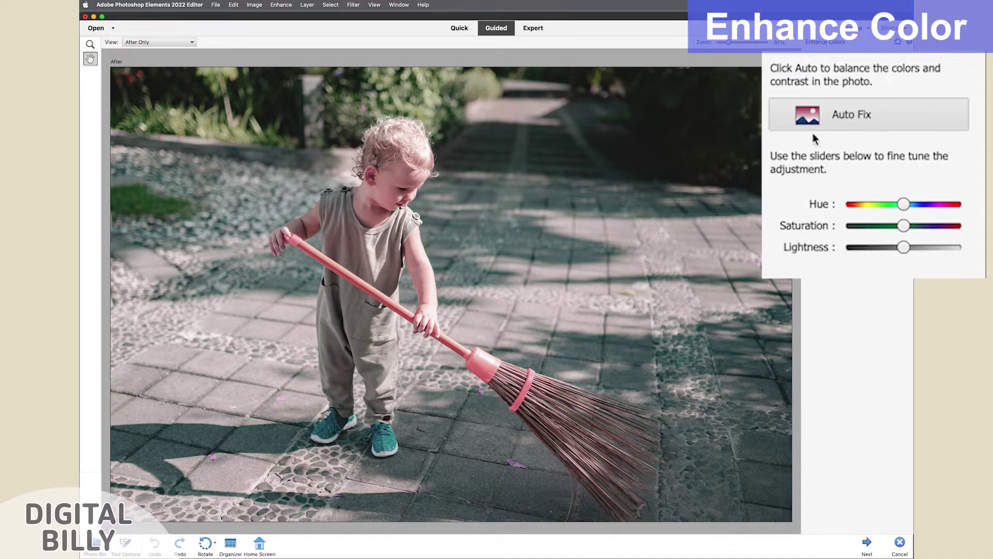
# Auto-fix the colors of the child photo and fine-tune them with a slightly raised hue and a higher saturation
pyautogui.click(826, 119)
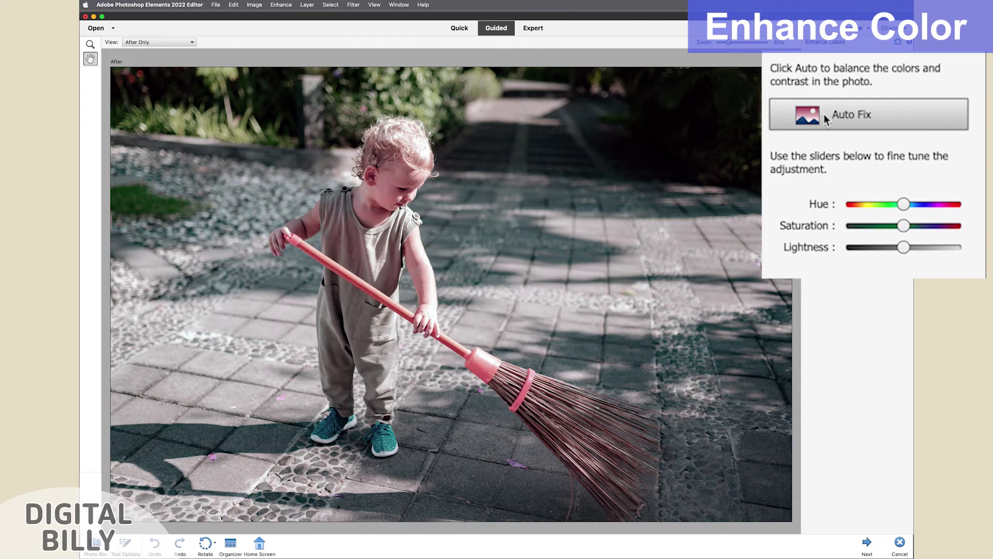
pyautogui.moveTo(904, 206); pyautogui.dragTo(853, 210)
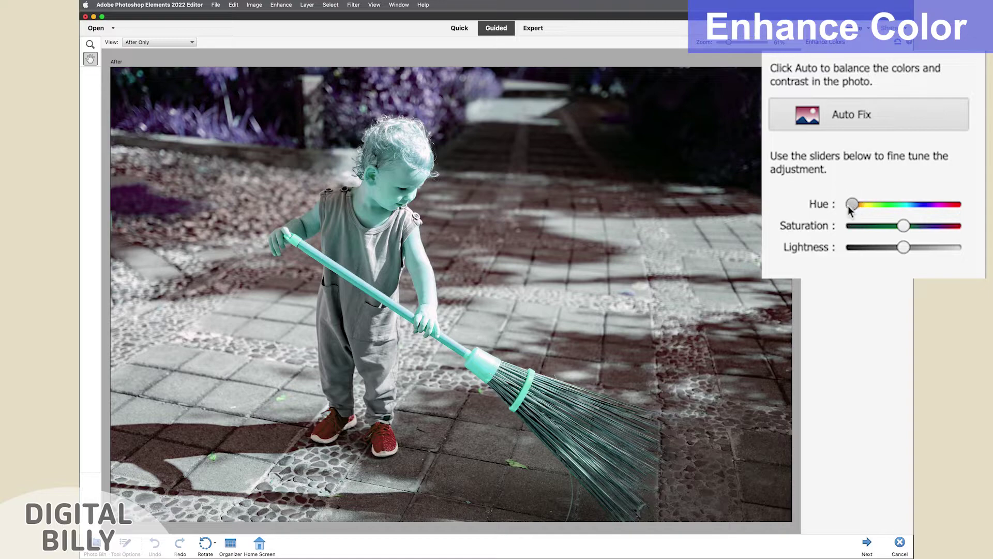
pyautogui.moveTo(854, 210); pyautogui.dragTo(916, 226)
pyautogui.moveTo(915, 204); pyautogui.dragTo(905, 251)
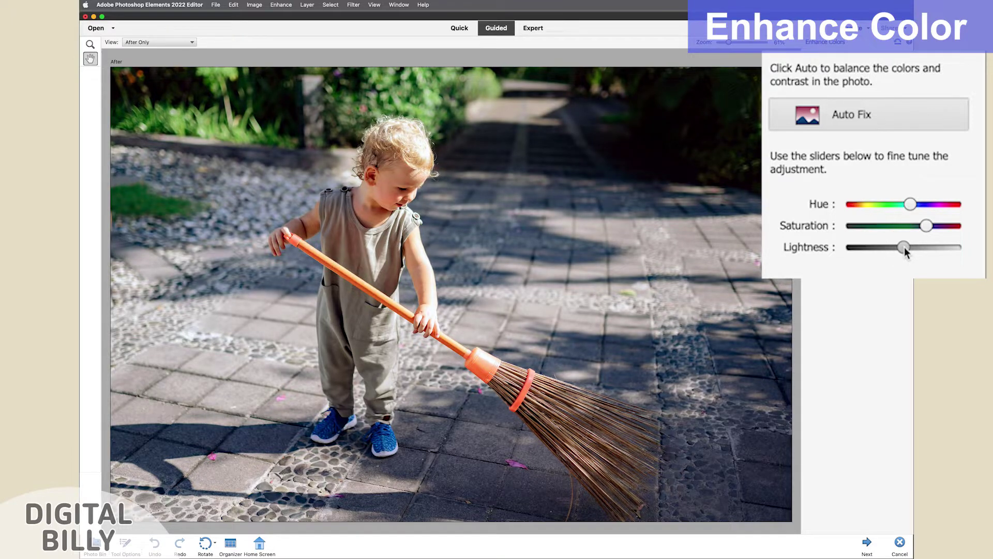
# Finish the Enhance Colors guided edit and continue editing the photo in Expert mode
pyautogui.click(867, 542)
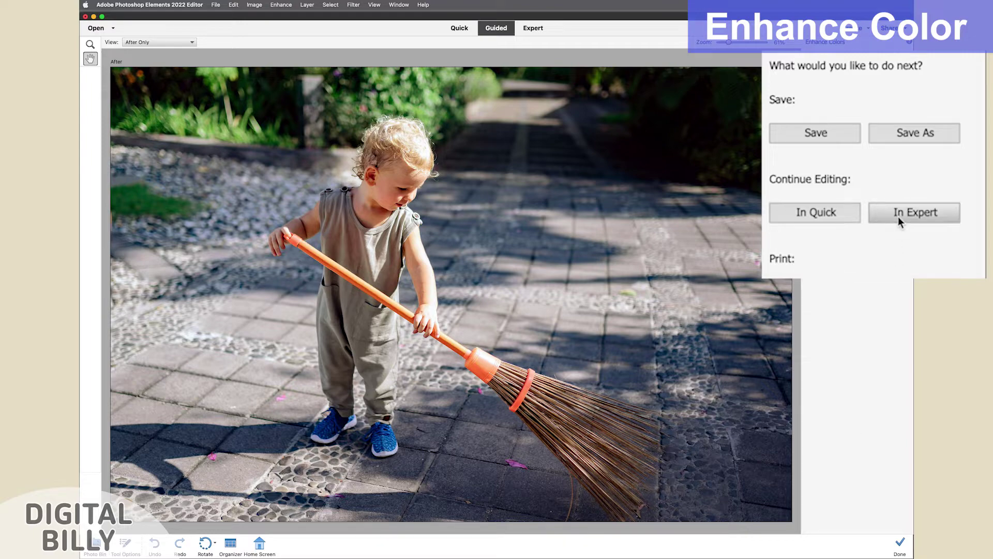
pyautogui.click(898, 217)
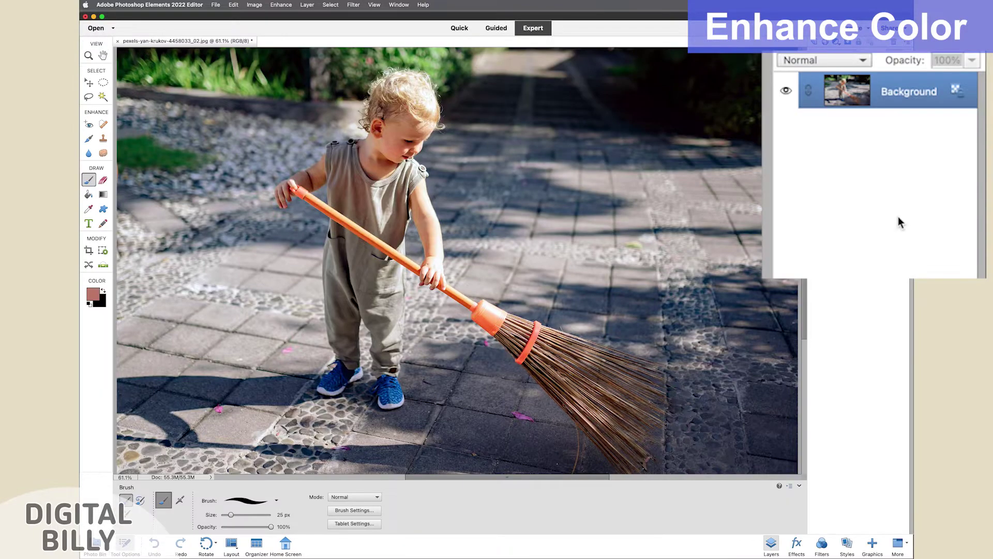
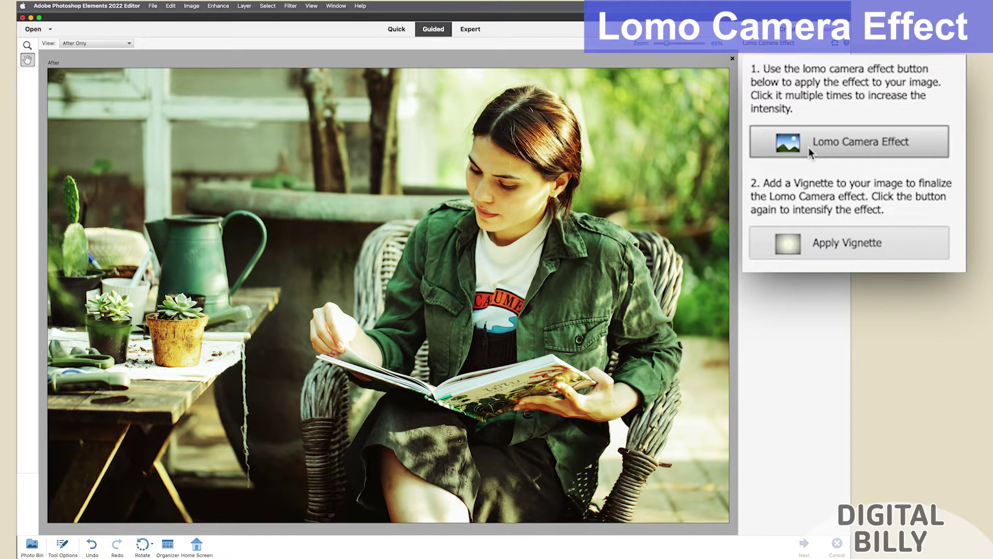
# Apply a vignette to the photo of the reading woman and intensify the look with repeated Lomo Camera Effect passes
pyautogui.click(839, 244)
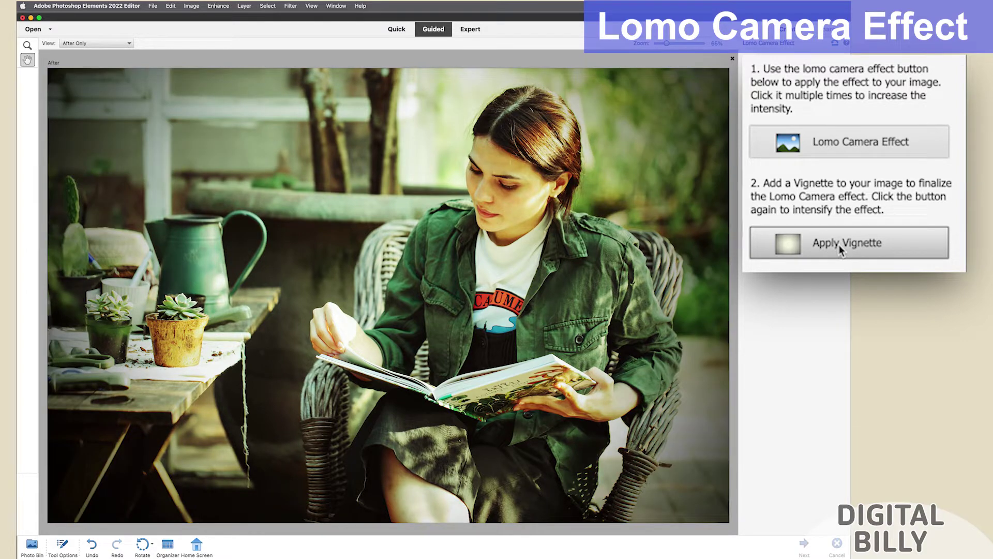
pyautogui.click(837, 153)
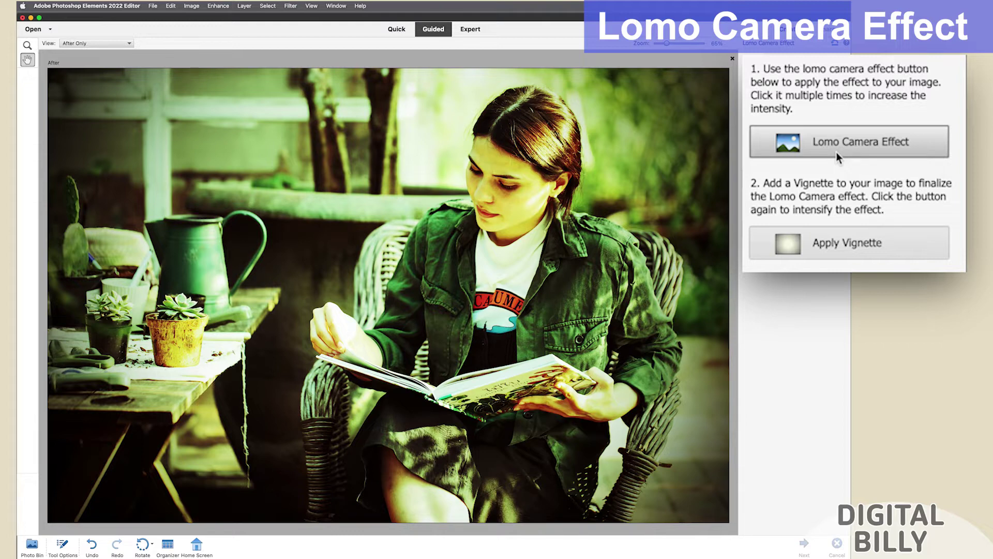
pyautogui.click(837, 153)
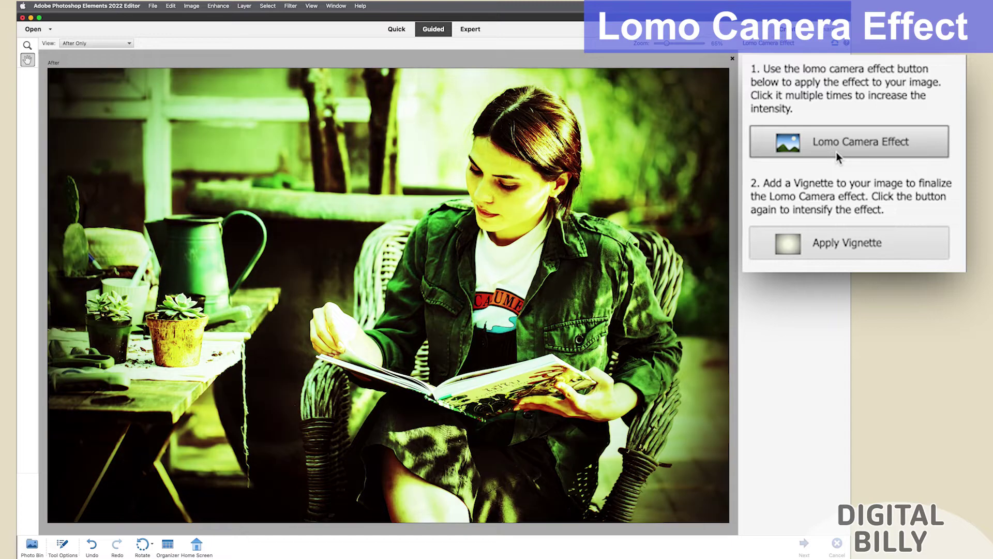
pyautogui.click(837, 152)
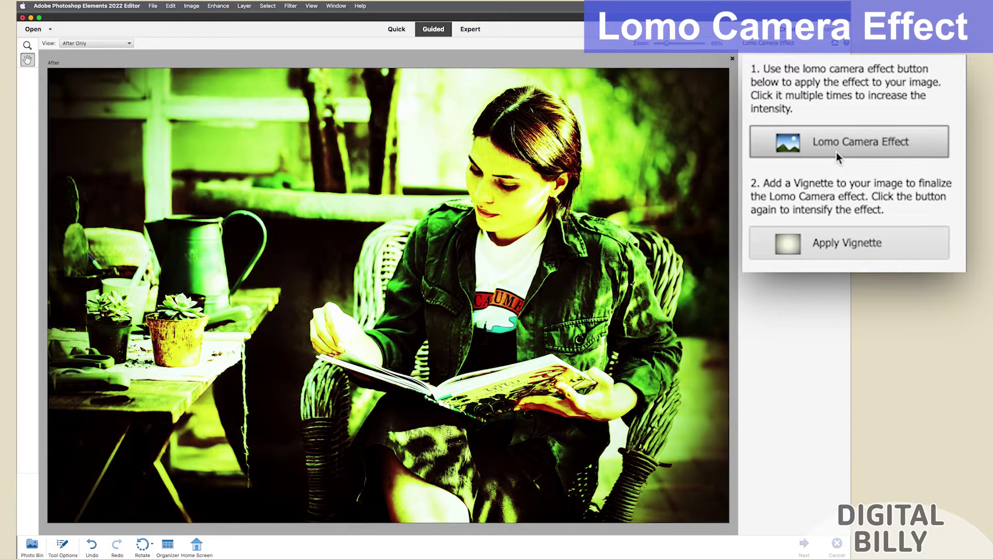
pyautogui.click(837, 152)
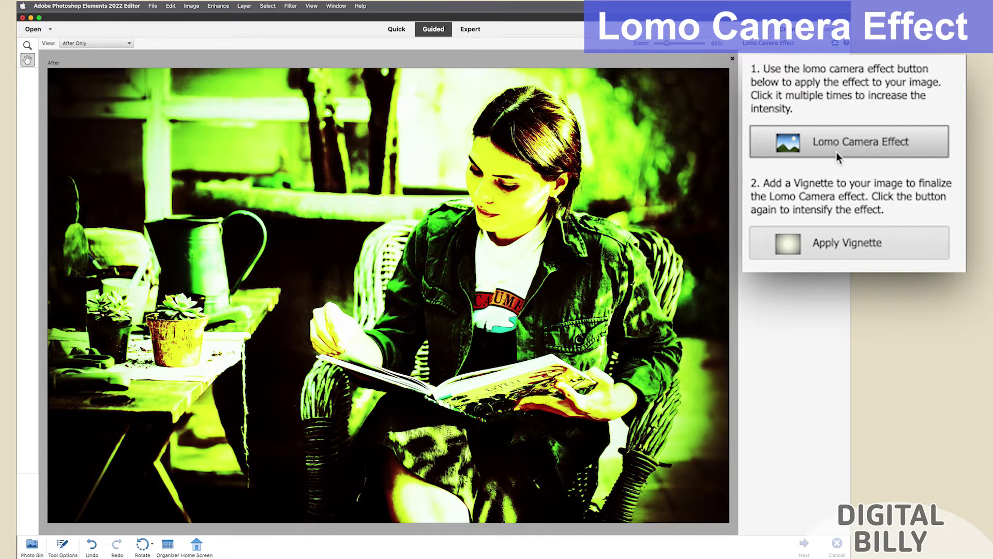
pyautogui.click(837, 152)
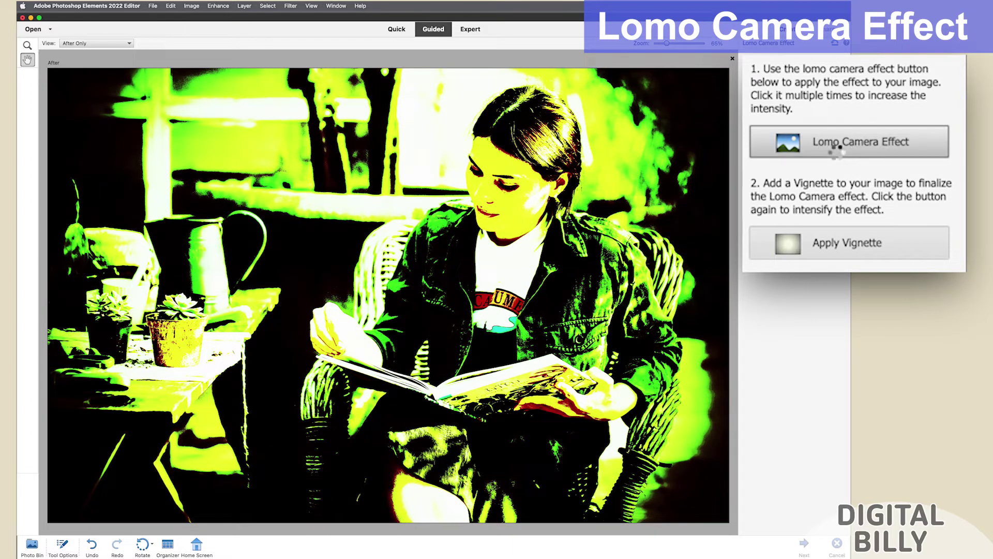
pyautogui.click(836, 152)
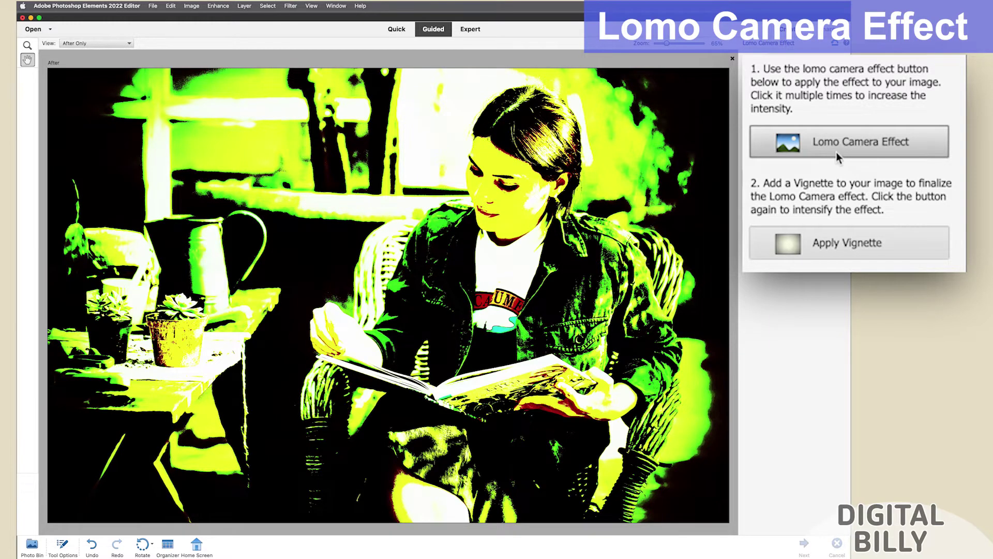
pyautogui.click(837, 152)
pyautogui.click(837, 152)
pyautogui.click(837, 152)
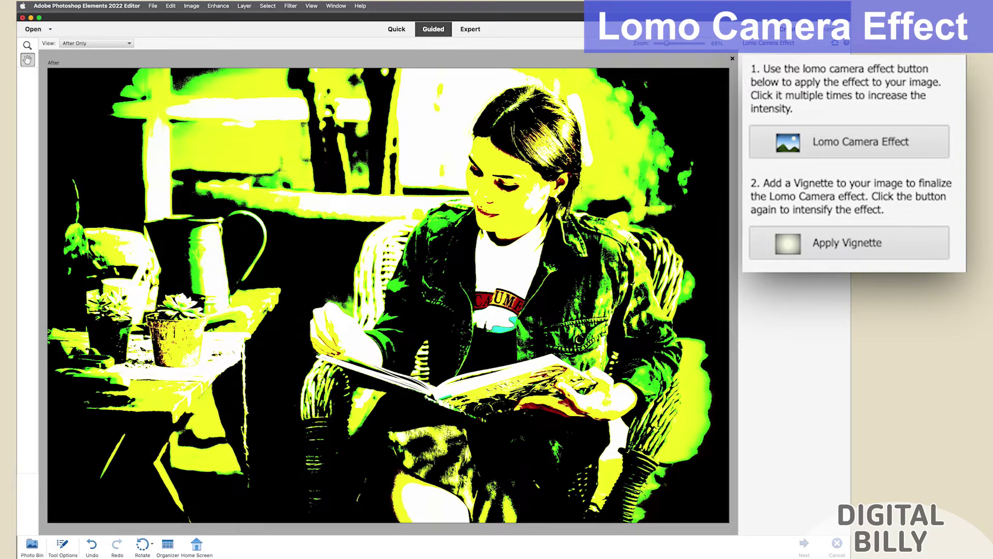
# Compare the Lomo effect strengths by hiding all layers above the Background and showing them again one by one from the lowest upward
pyautogui.moveTo(773, 78); pyautogui.dragTo(774, 493)
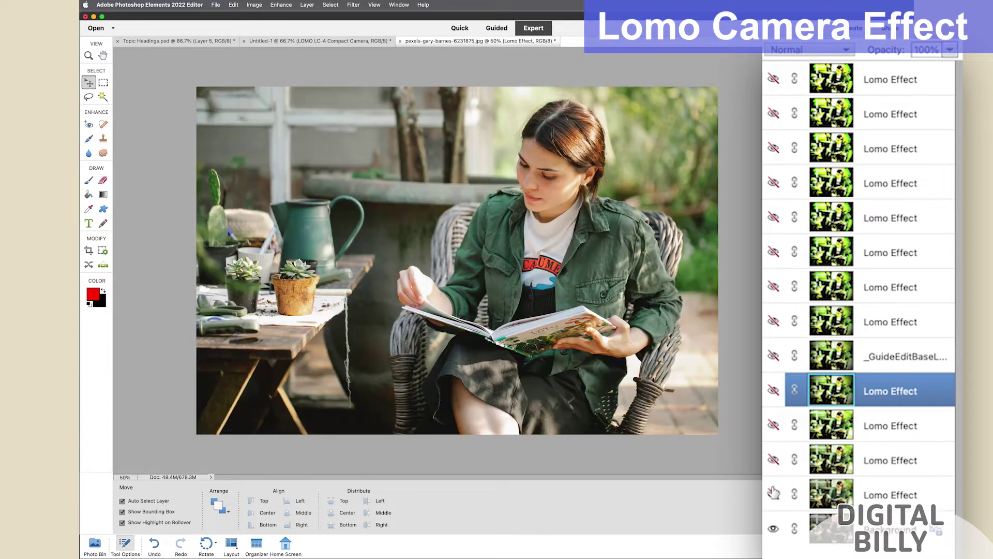
pyautogui.click(793, 525)
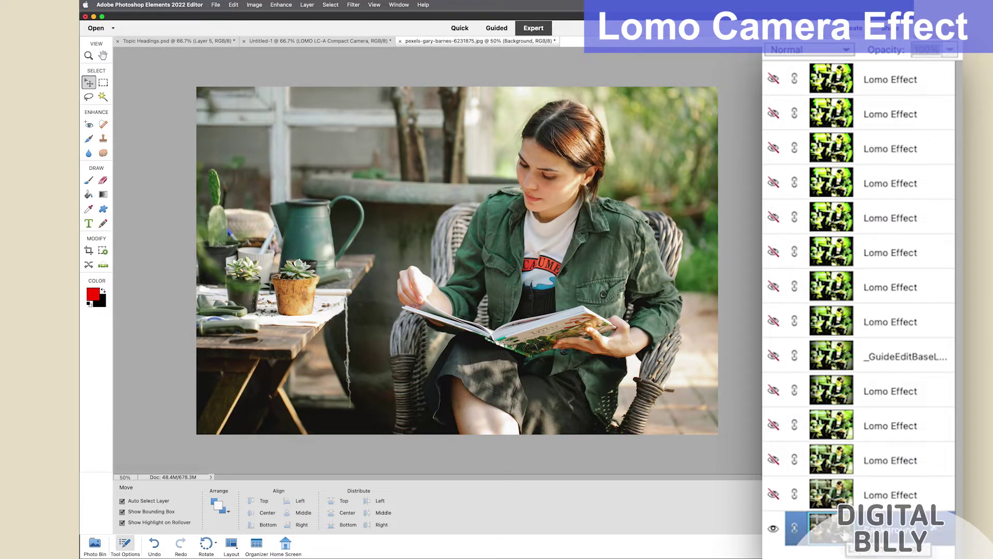
pyautogui.click(774, 494)
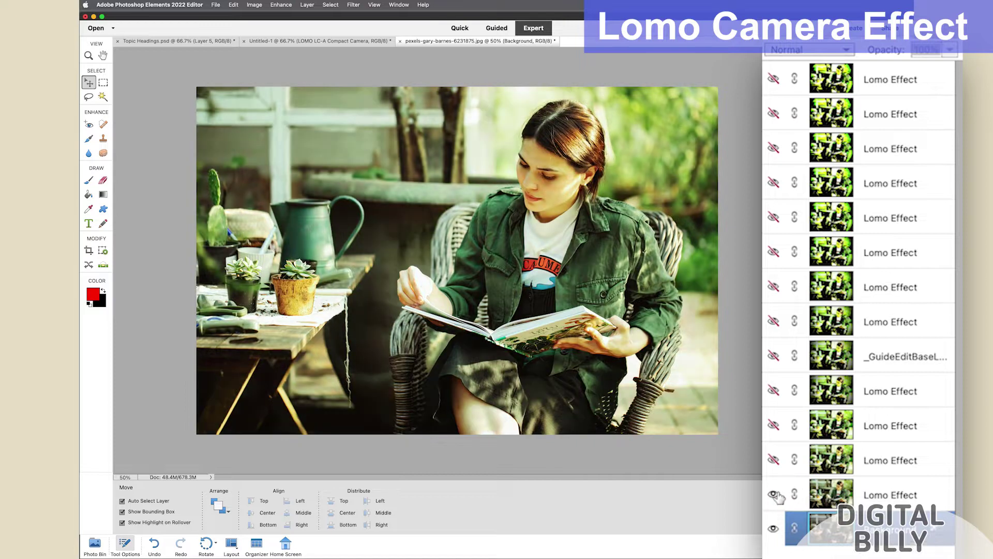
pyautogui.click(773, 460)
pyautogui.click(773, 425)
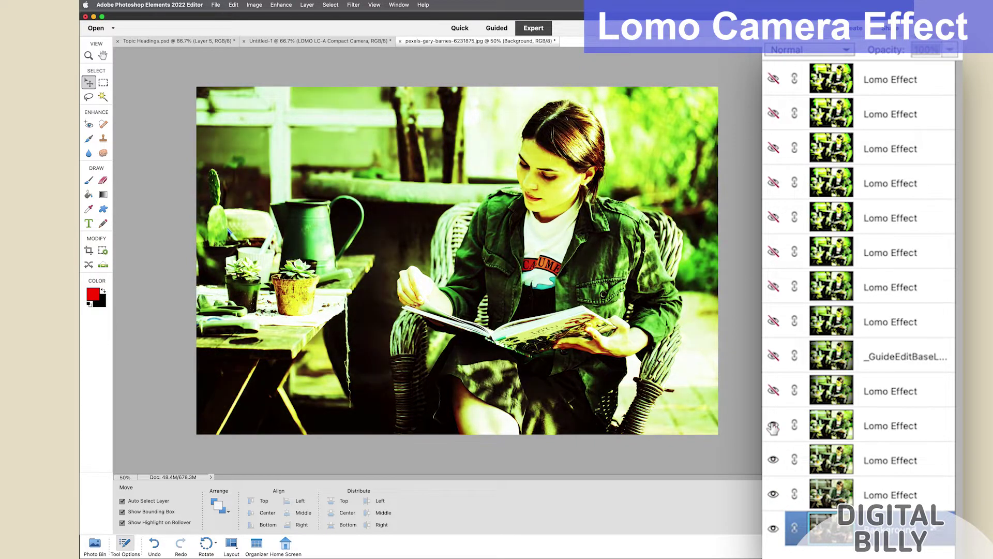
pyautogui.click(772, 391)
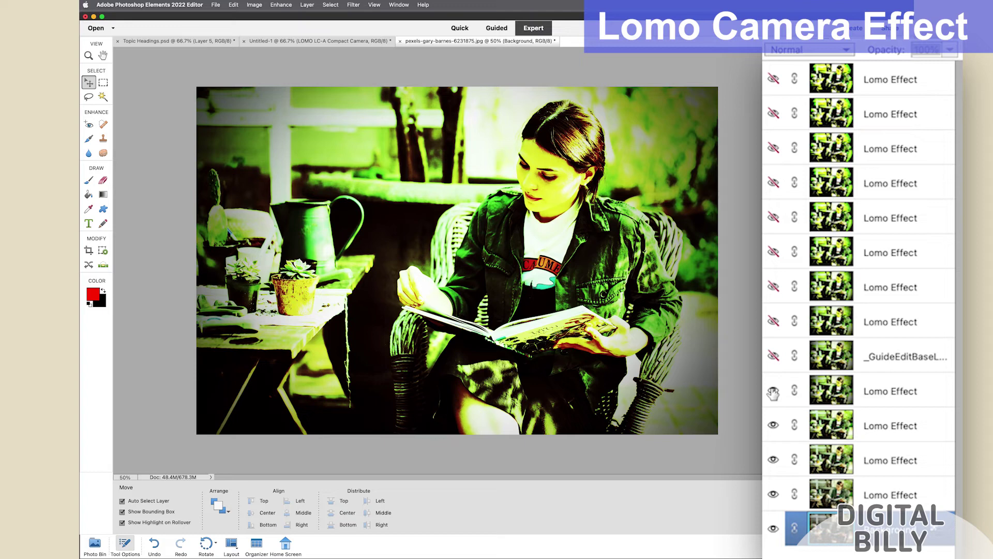
pyautogui.click(773, 357)
pyautogui.click(773, 322)
pyautogui.click(773, 287)
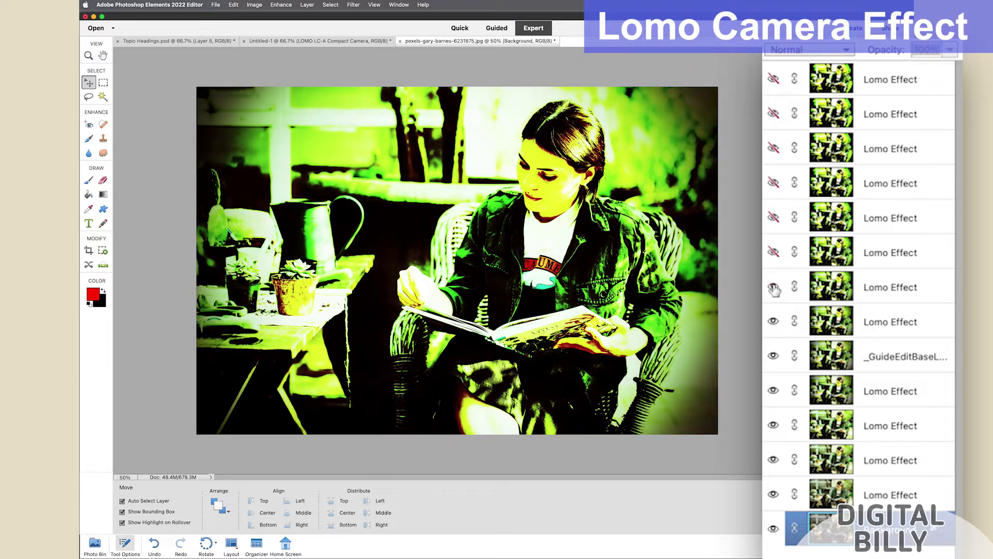
pyautogui.click(773, 252)
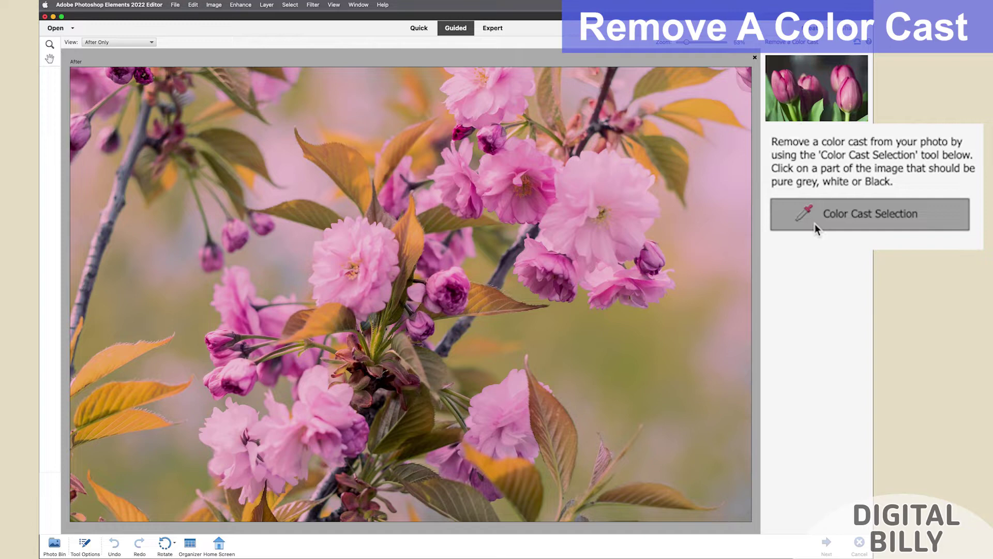
# Remove the color cast from the blossom photo by sampling a pale petal of the large flower with Color Cast Selection
pyautogui.click(631, 158)
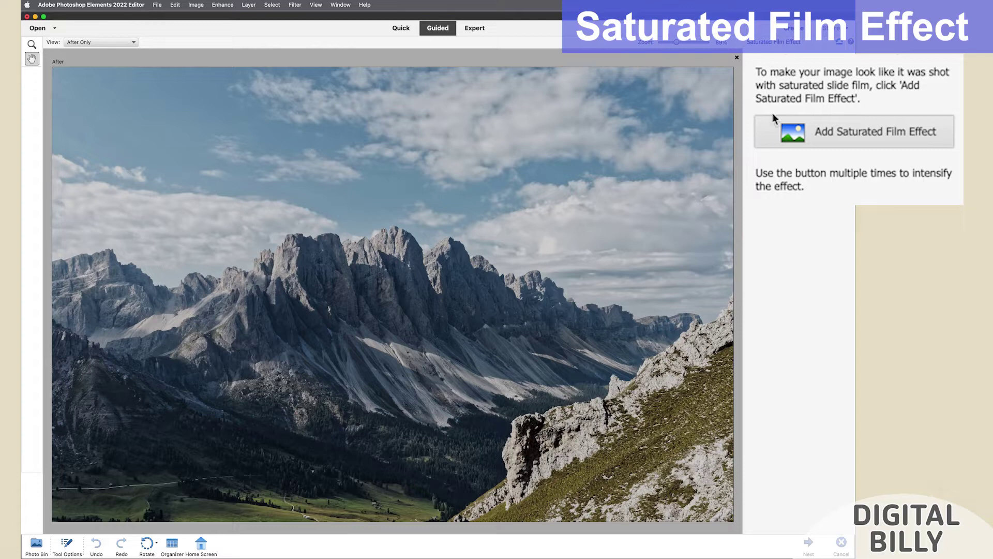
# Add the Saturated Film Effect to the mountain photo repeatedly to build up strongly intensified colors
pyautogui.click(798, 134)
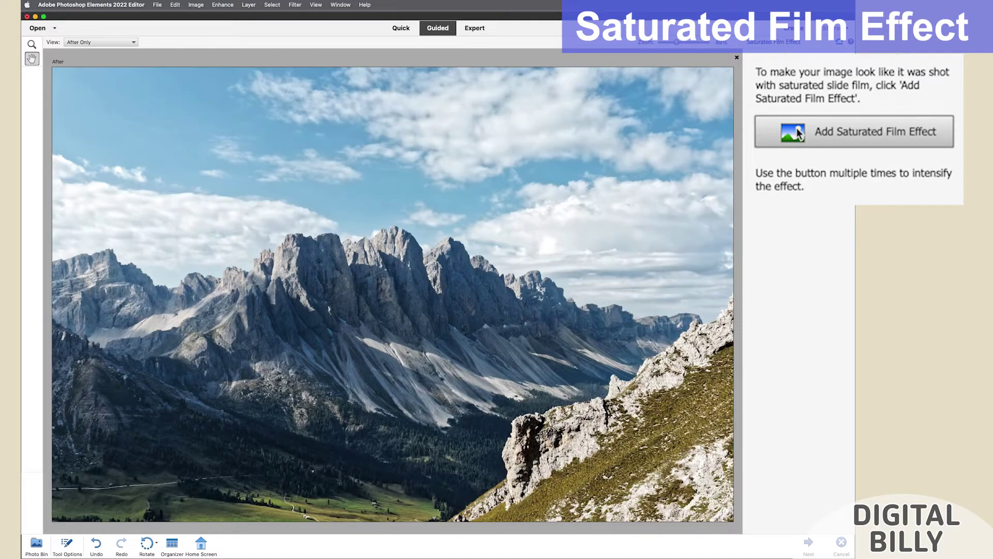
pyautogui.click(798, 134)
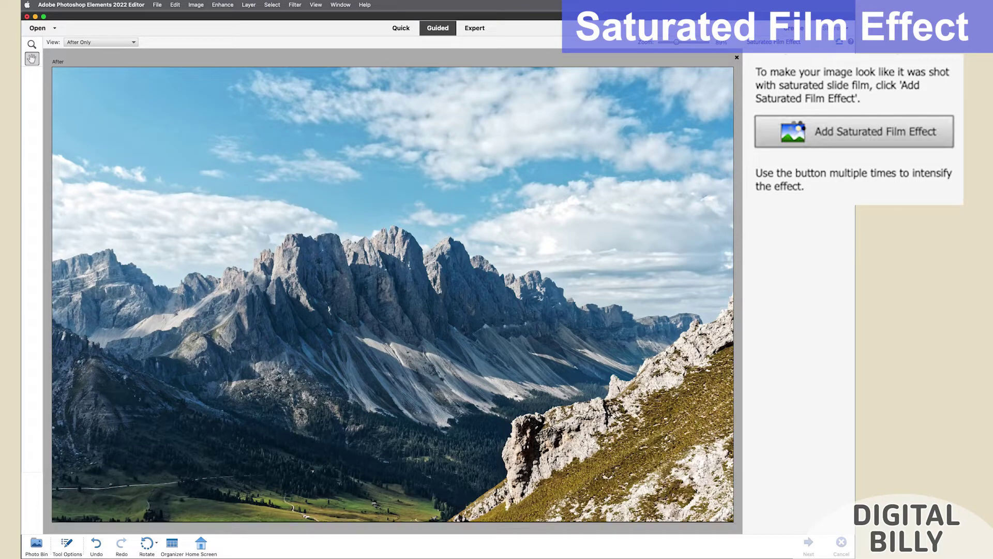
pyautogui.click(798, 134)
pyautogui.click(799, 134)
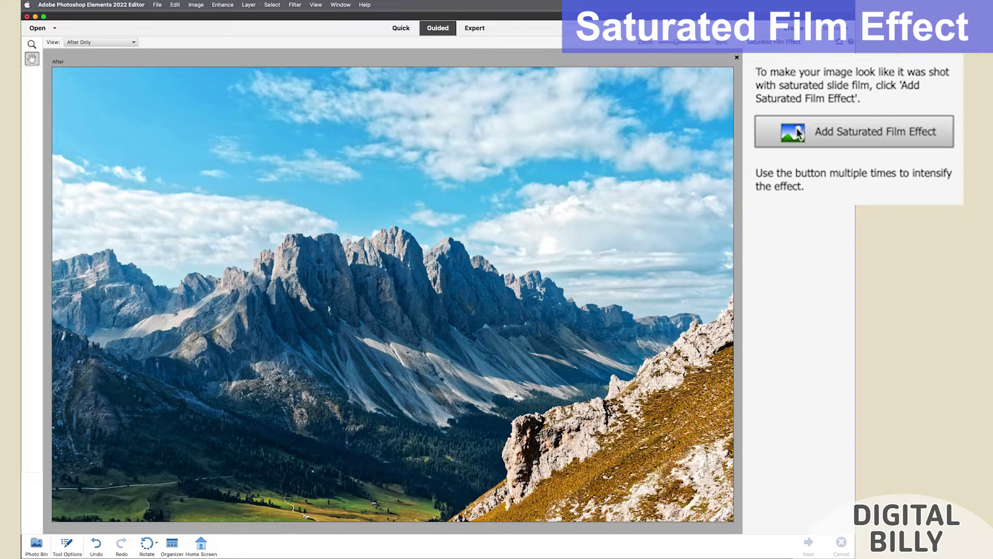
pyautogui.click(798, 133)
pyautogui.click(798, 134)
pyautogui.click(798, 133)
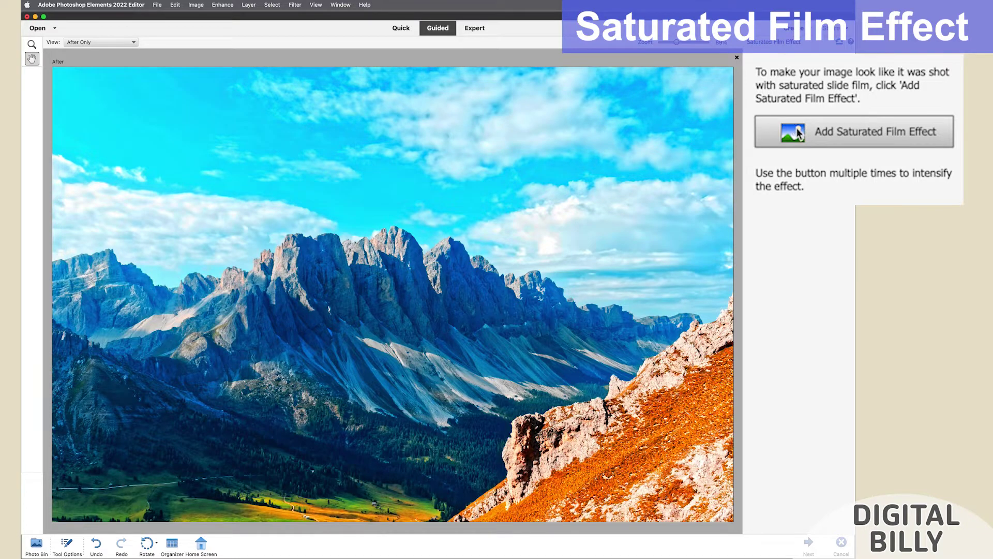
pyautogui.click(798, 133)
pyautogui.click(798, 133)
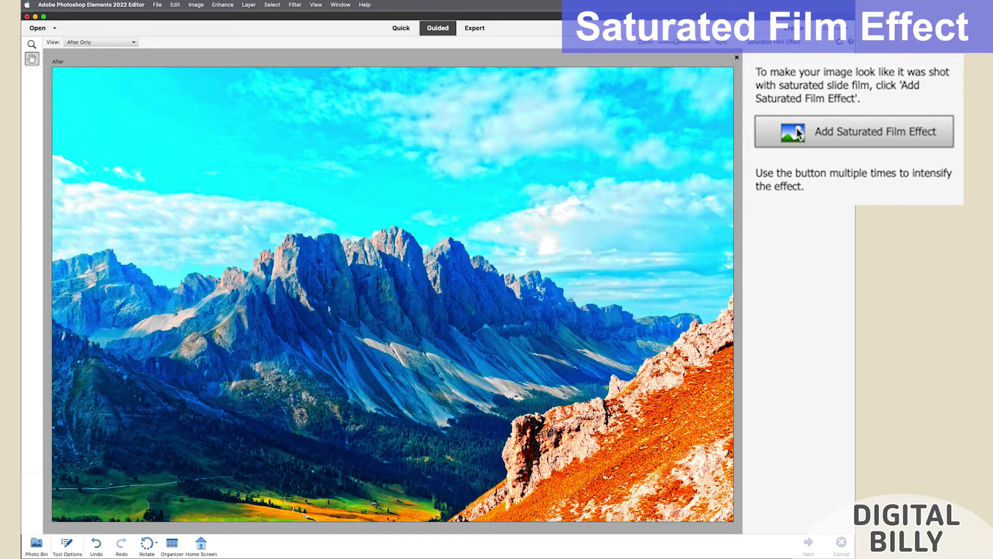
pyautogui.click(798, 133)
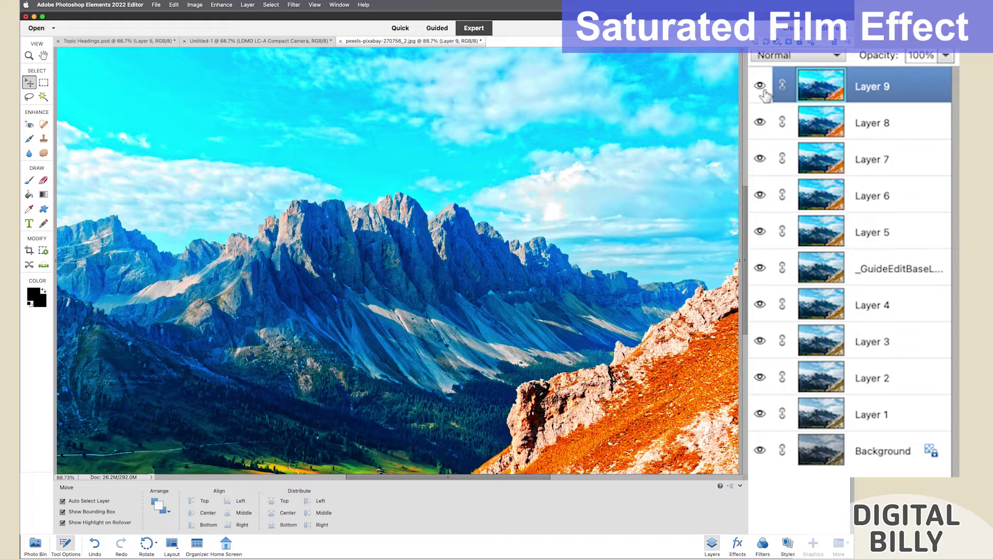
# Compare the saturation stages by hiding all layers above the Background and showing them again one by one from Layer 1 to Layer 9
pyautogui.moveTo(760, 86); pyautogui.dragTo(759, 423)
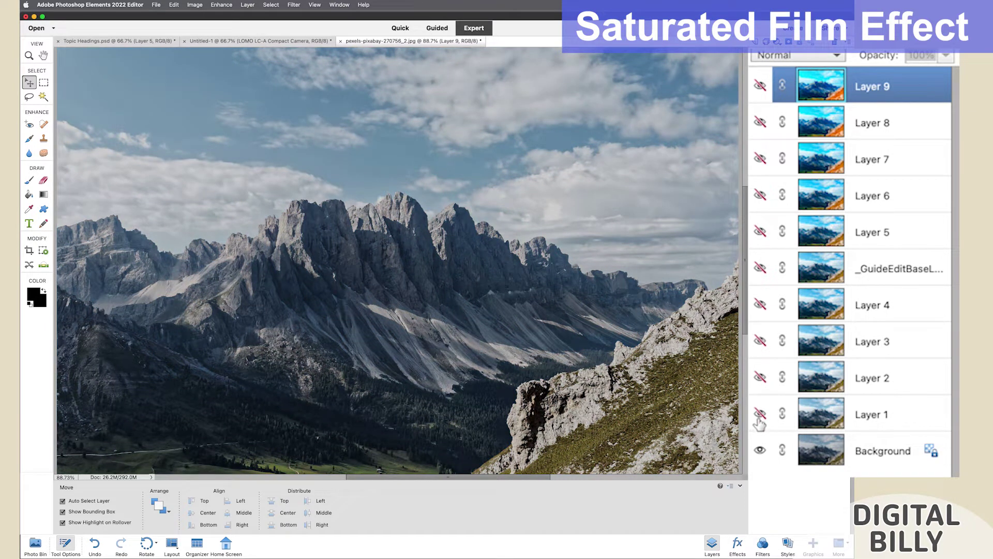
pyautogui.click(759, 413)
pyautogui.click(759, 377)
pyautogui.click(759, 340)
pyautogui.click(761, 304)
pyautogui.click(760, 268)
pyautogui.click(760, 231)
pyautogui.click(760, 195)
pyautogui.click(760, 159)
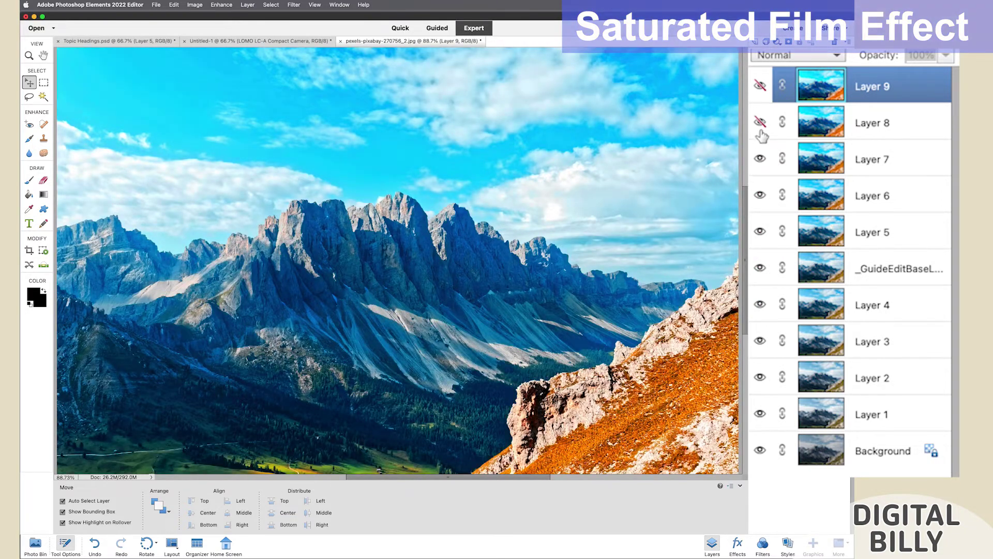
pyautogui.click(760, 122)
pyautogui.click(760, 87)
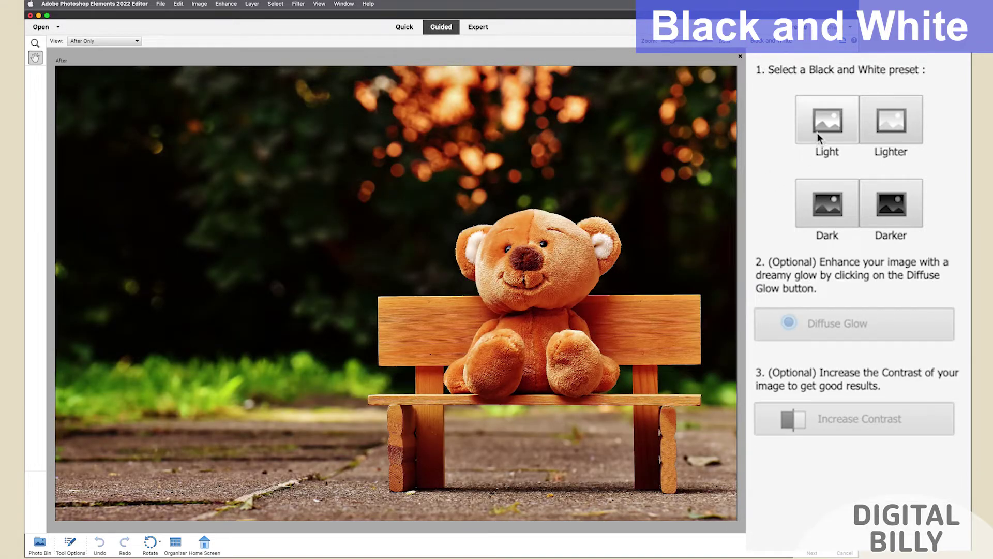
# Convert the teddy bear photo to black and white, trying the Light and Lighter presets and settling on Light
pyautogui.click(817, 132)
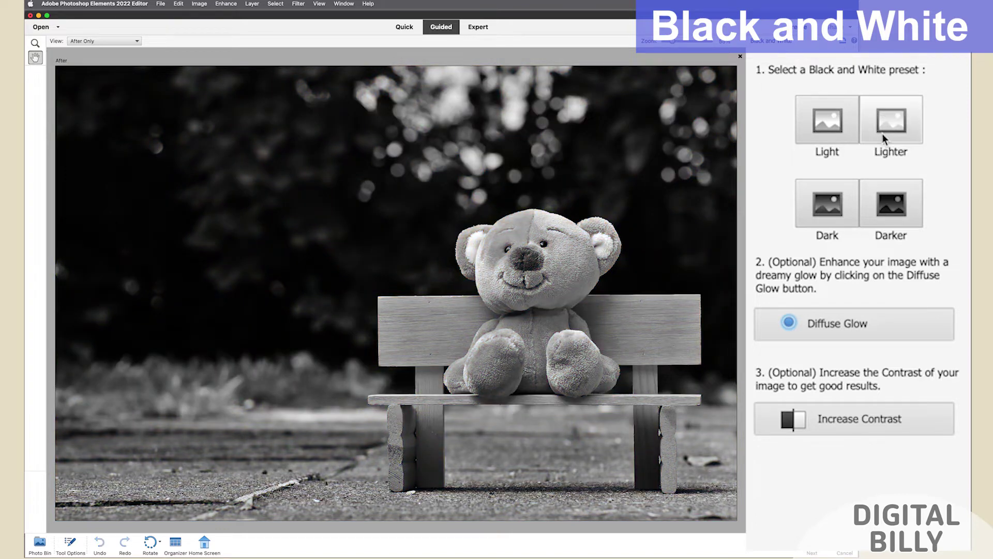
pyautogui.click(883, 134)
pyautogui.click(839, 130)
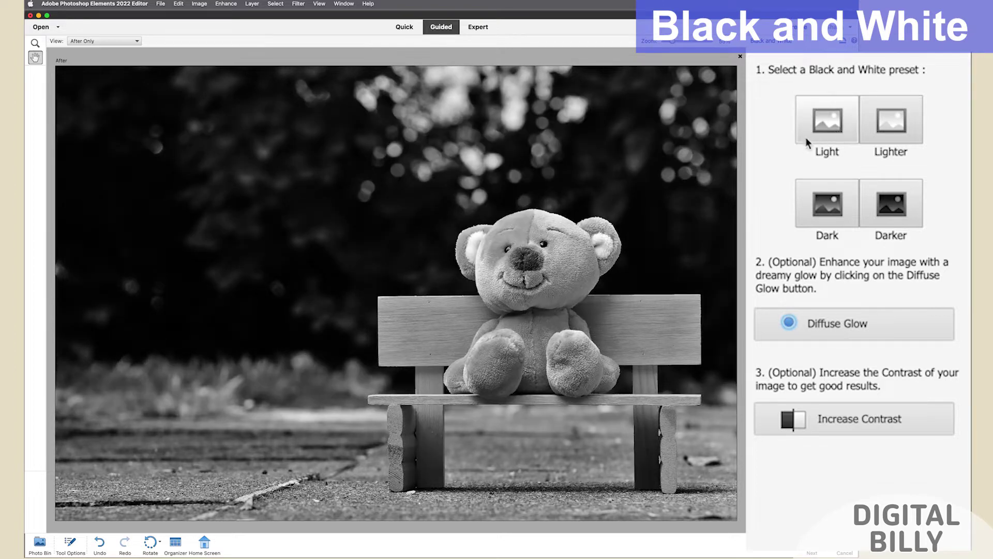
# Add a Diffuse Glow over the teddy bear and the bench backrest using an enlarged brush
pyautogui.click(782, 330)
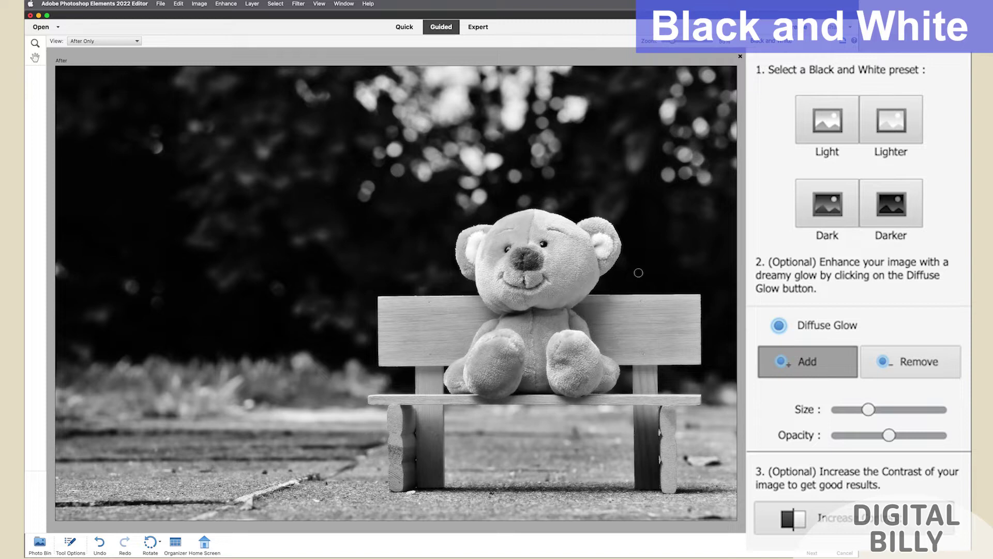
pyautogui.press('[')
pyautogui.press('[')
pyautogui.press('[')
pyautogui.moveTo(843, 409); pyautogui.dragTo(905, 409)
pyautogui.moveTo(525, 264)
pyautogui.mouseDown()
pyautogui.moveTo(559, 275)
pyautogui.moveTo(465, 281)
pyautogui.moveTo(474, 334)
pyautogui.moveTo(407, 329)
pyautogui.moveTo(468, 367)
pyautogui.moveTo(459, 366)
pyautogui.moveTo(532, 357)
pyautogui.moveTo(642, 320)
pyautogui.mouseUp()
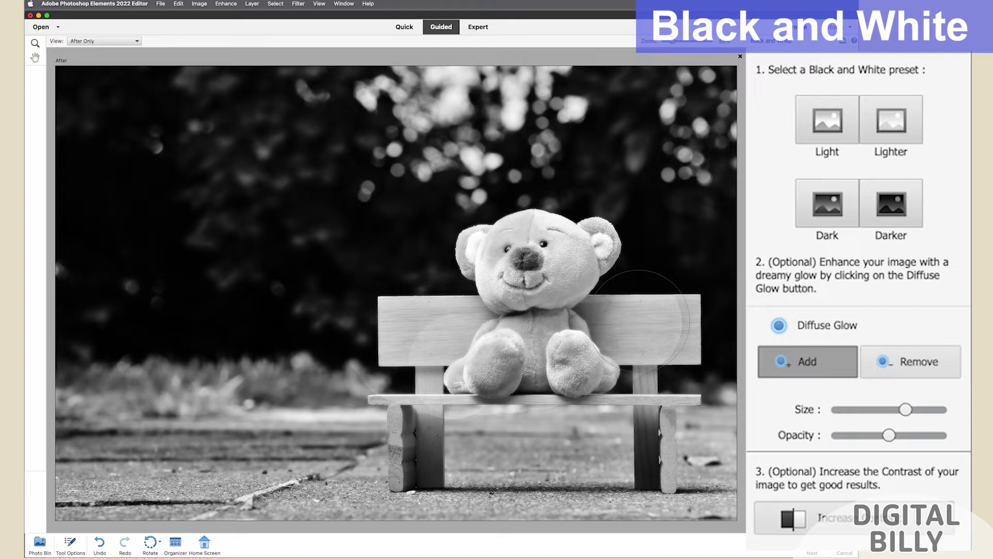
# Extend the Diffuse Glow over the bench's right side, and brush the glow off the backrest, teddy bear and area below the seat
pyautogui.moveTo(647, 319)
pyautogui.mouseDown()
pyautogui.moveTo(660, 322)
pyautogui.moveTo(652, 378)
pyautogui.moveTo(475, 342)
pyautogui.moveTo(585, 424)
pyautogui.moveTo(641, 282)
pyautogui.moveTo(647, 311)
pyautogui.moveTo(629, 328)
pyautogui.moveTo(626, 315)
pyautogui.moveTo(554, 352)
pyautogui.moveTo(522, 264)
pyautogui.moveTo(440, 258)
pyautogui.moveTo(404, 342)
pyautogui.moveTo(425, 414)
pyautogui.moveTo(572, 408)
pyautogui.moveTo(652, 271)
pyautogui.moveTo(644, 212)
pyautogui.moveTo(673, 318)
pyautogui.moveTo(665, 437)
pyautogui.mouseUp()
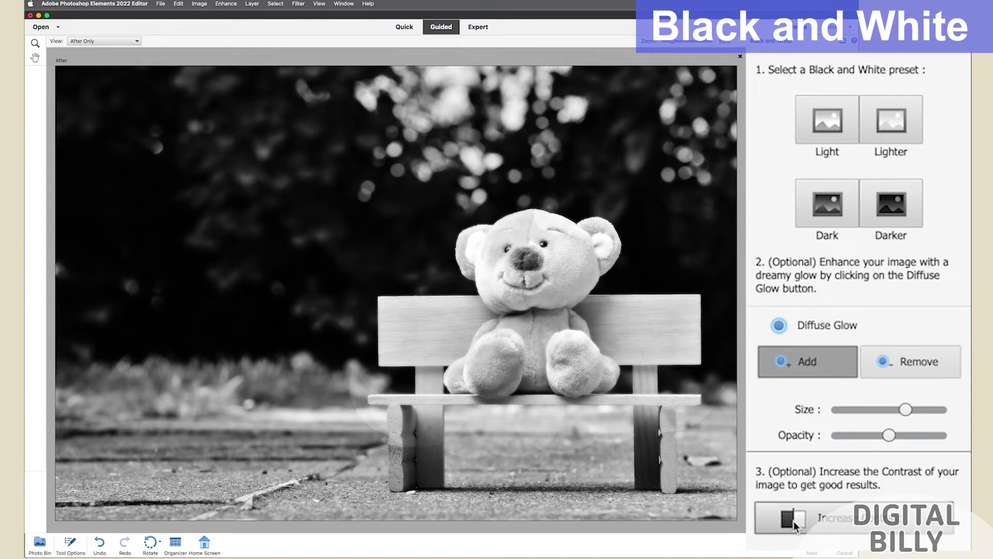
pyautogui.click(899, 370)
pyautogui.moveTo(693, 298)
pyautogui.mouseDown()
pyautogui.moveTo(615, 266)
pyautogui.moveTo(471, 268)
pyautogui.moveTo(502, 341)
pyautogui.moveTo(453, 354)
pyautogui.moveTo(411, 329)
pyautogui.mouseUp()
pyautogui.moveTo(512, 331)
pyautogui.mouseDown()
pyautogui.moveTo(585, 327)
pyautogui.moveTo(601, 375)
pyautogui.moveTo(480, 421)
pyautogui.mouseUp()
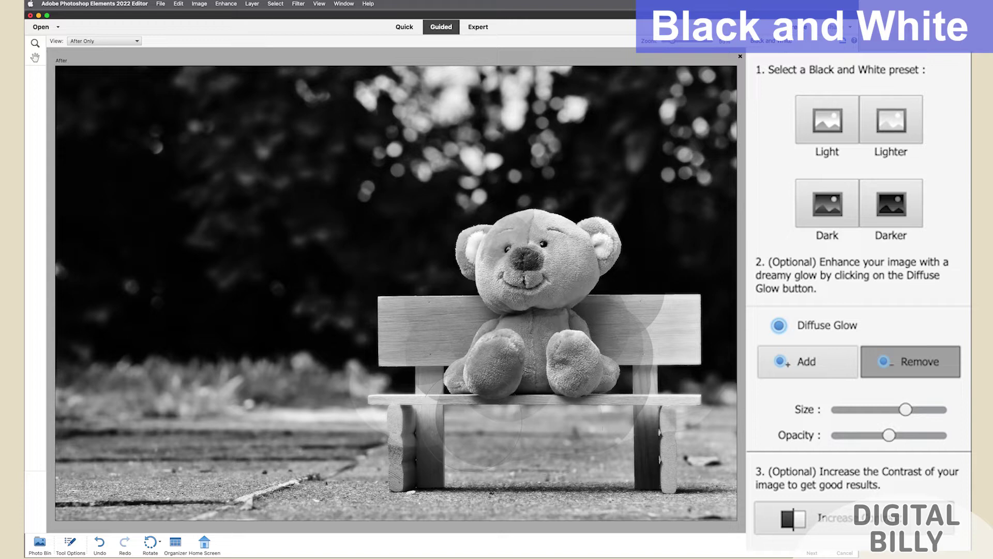
pyautogui.moveTo(564, 435)
pyautogui.mouseDown()
pyautogui.moveTo(497, 445)
pyautogui.moveTo(372, 435)
pyautogui.moveTo(383, 290)
pyautogui.moveTo(657, 336)
pyautogui.moveTo(689, 429)
pyautogui.moveTo(600, 471)
pyautogui.moveTo(717, 420)
pyautogui.mouseUp()
# Increase the contrast of the black and white teddy bear photo repeatedly until the background turns nearly solid black
pyautogui.click(801, 533)
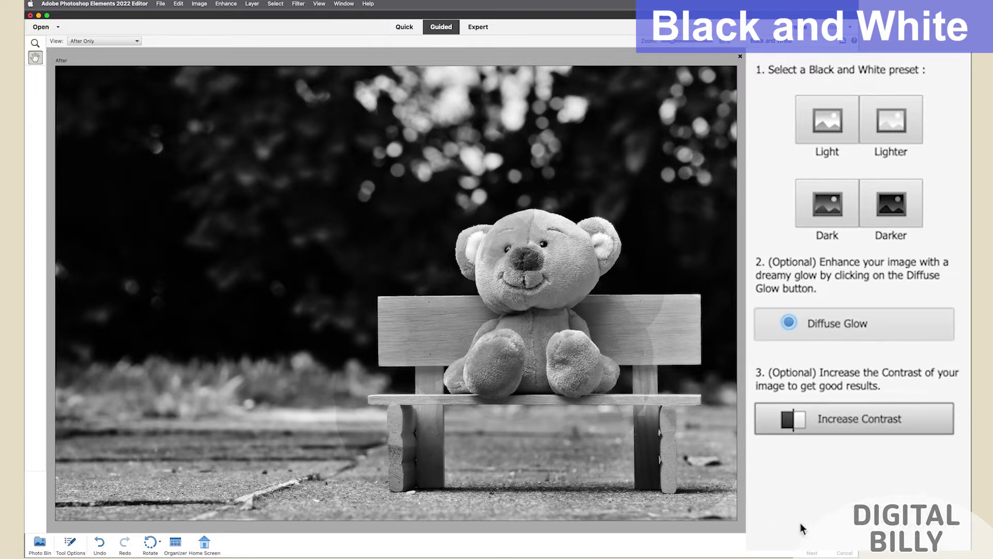
pyautogui.click(789, 420)
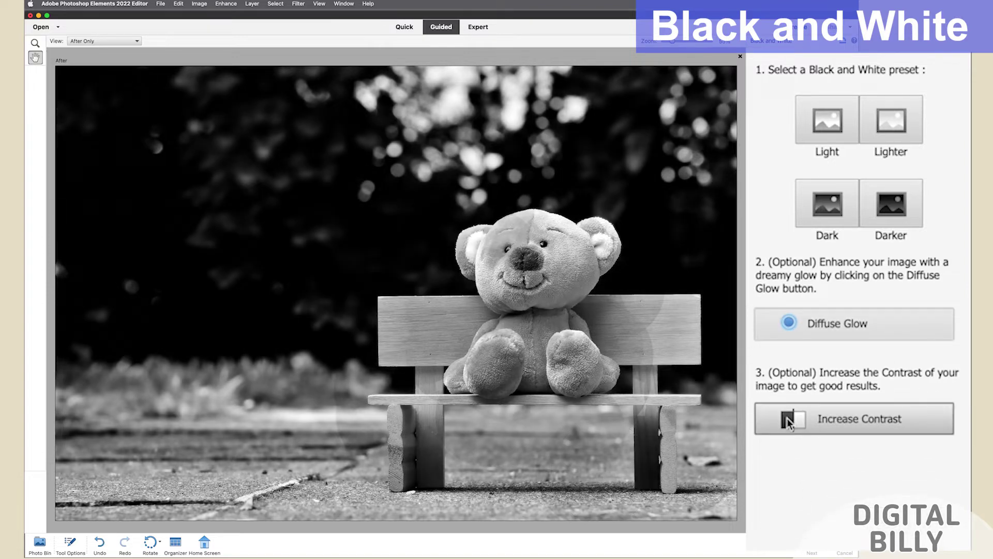
pyautogui.click(788, 420)
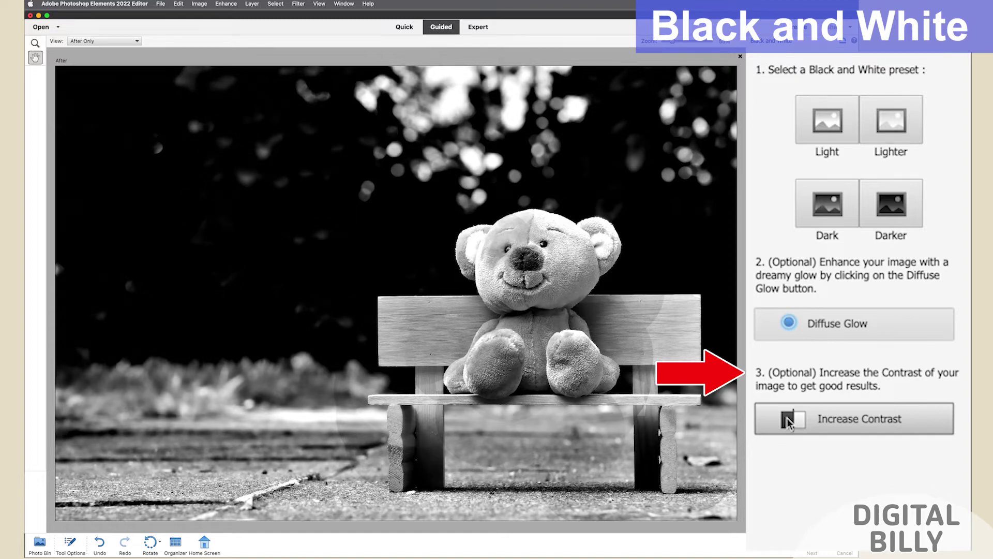
pyautogui.click(789, 421)
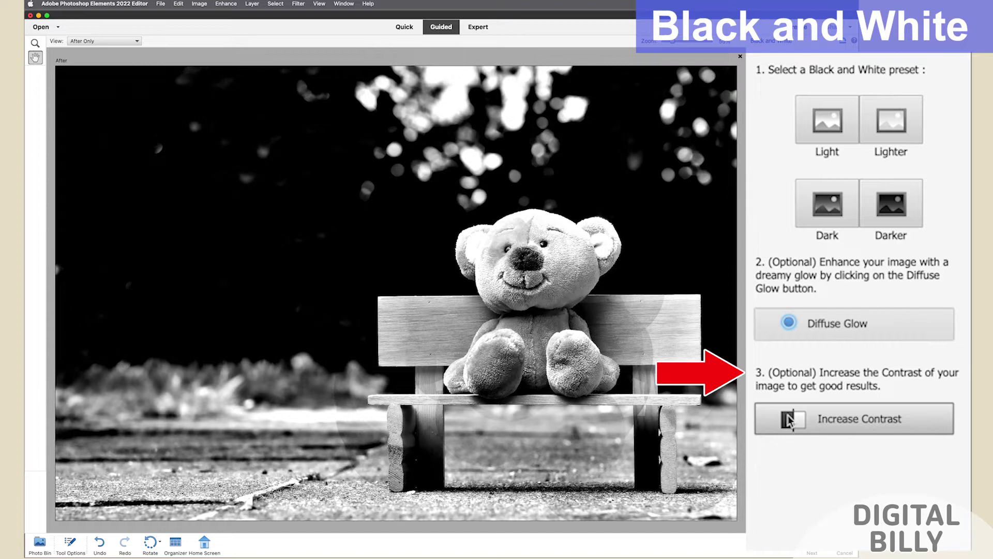
pyautogui.click(789, 421)
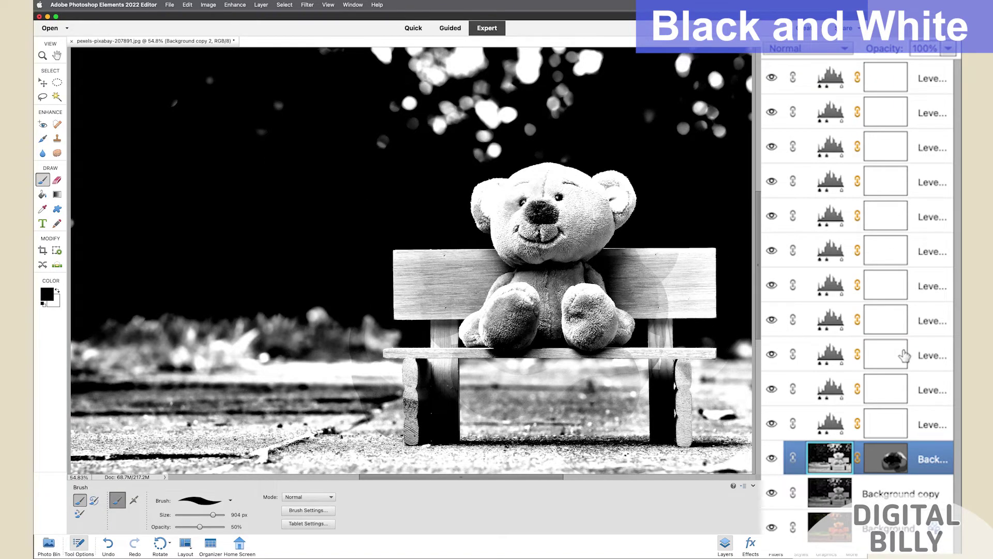
# Compare the editing stages by hiding all the Levels layers, the masked background copy and the Background copy layer
pyautogui.click(772, 77)
pyautogui.moveTo(772, 217); pyautogui.dragTo(772, 424)
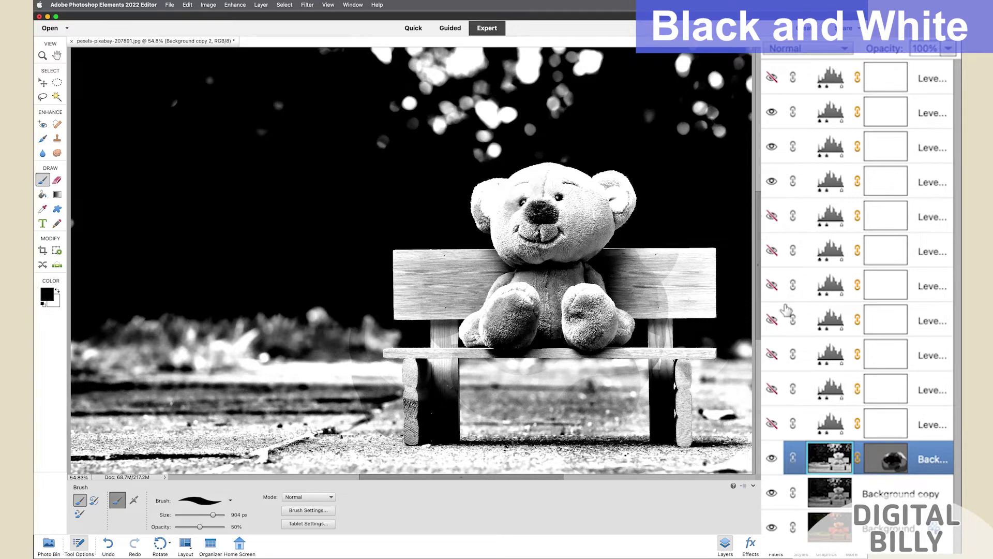
pyautogui.click(772, 112)
pyautogui.click(771, 146)
pyautogui.click(772, 181)
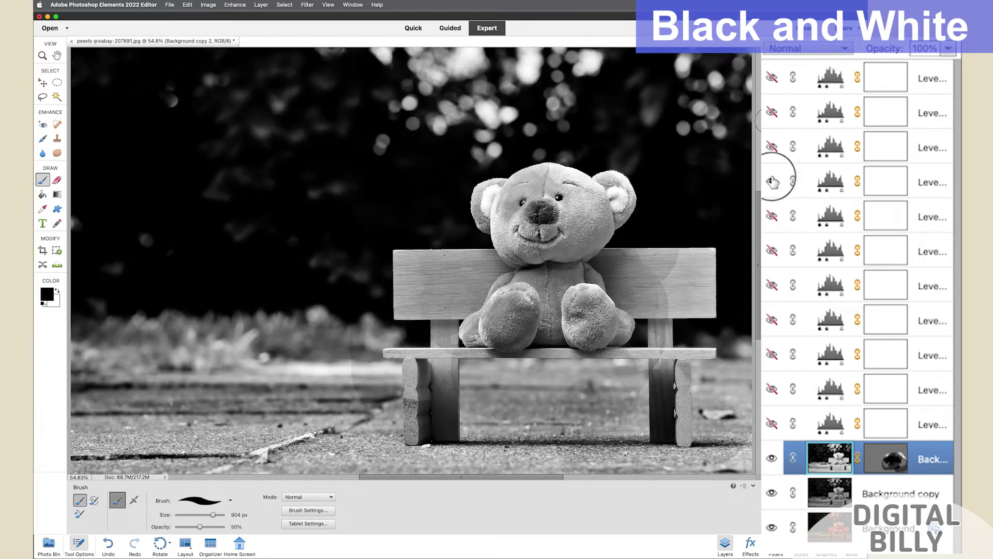
pyautogui.click(772, 458)
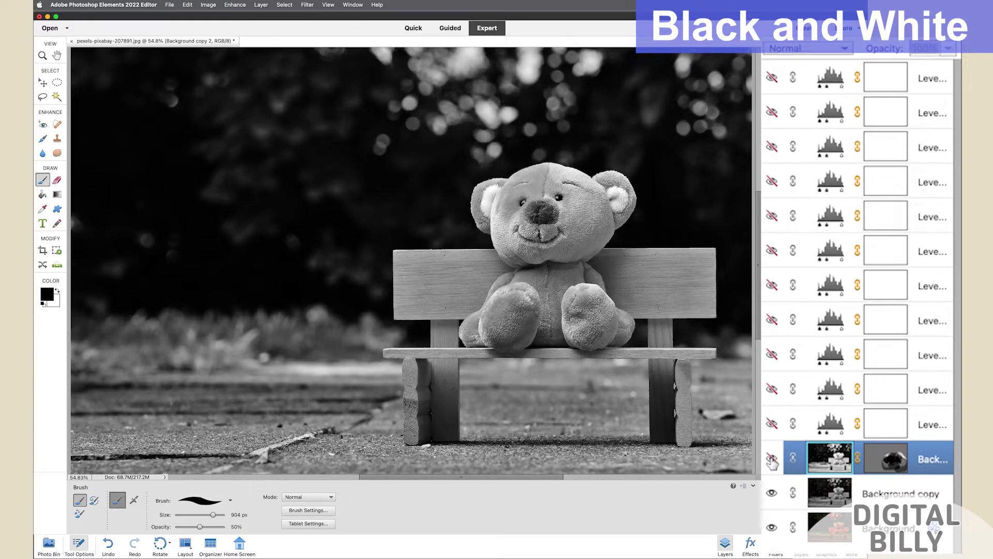
pyautogui.click(772, 493)
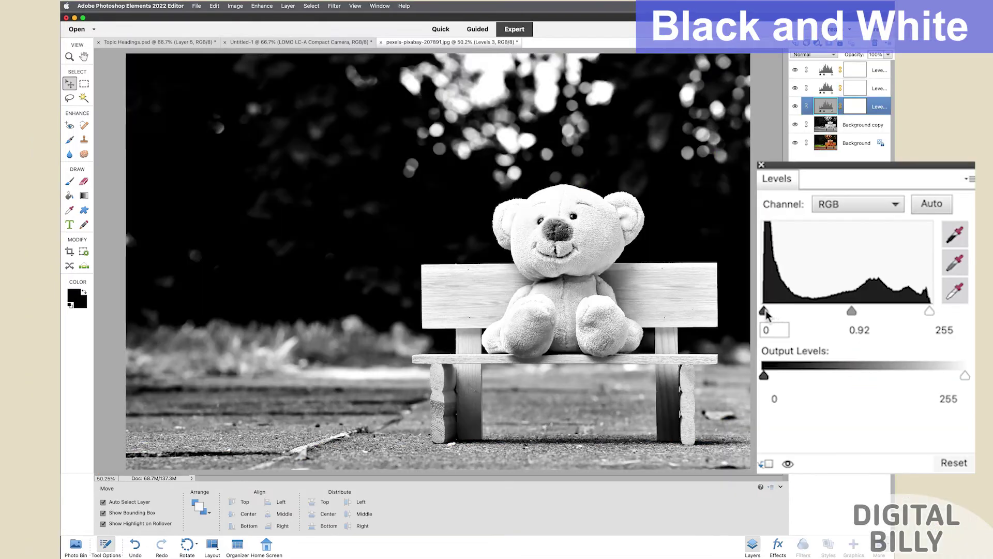
# Adjust the lowest Levels layer, setting the input levels to 19, 0.85 and 250 and lowering the white output level
pyautogui.moveTo(764, 311); pyautogui.dragTo(790, 313)
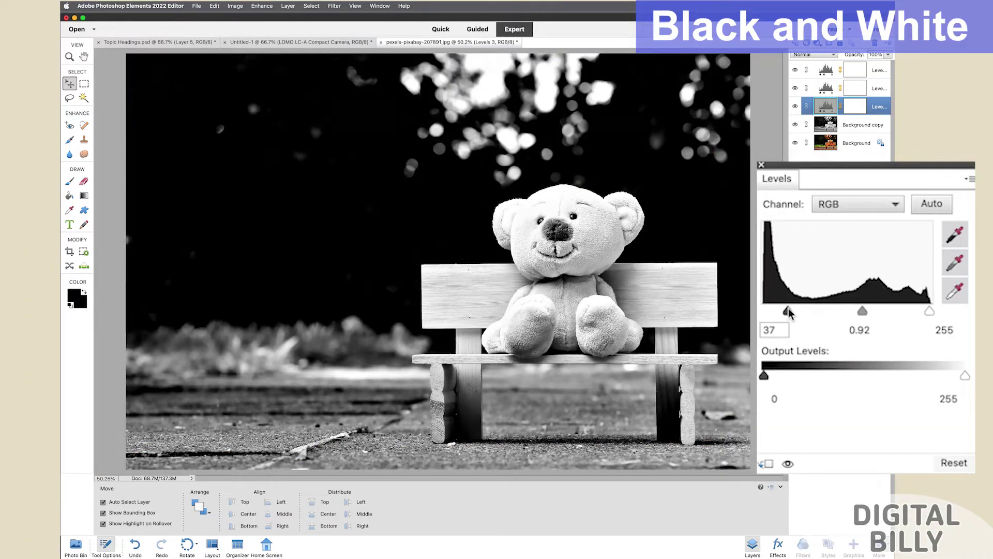
pyautogui.moveTo(860, 312); pyautogui.dragTo(836, 312)
pyautogui.moveTo(929, 311)
pyautogui.mouseDown()
pyautogui.moveTo(872, 308)
pyautogui.moveTo(926, 311)
pyautogui.mouseUp()
pyautogui.moveTo(787, 311); pyautogui.dragTo(861, 310)
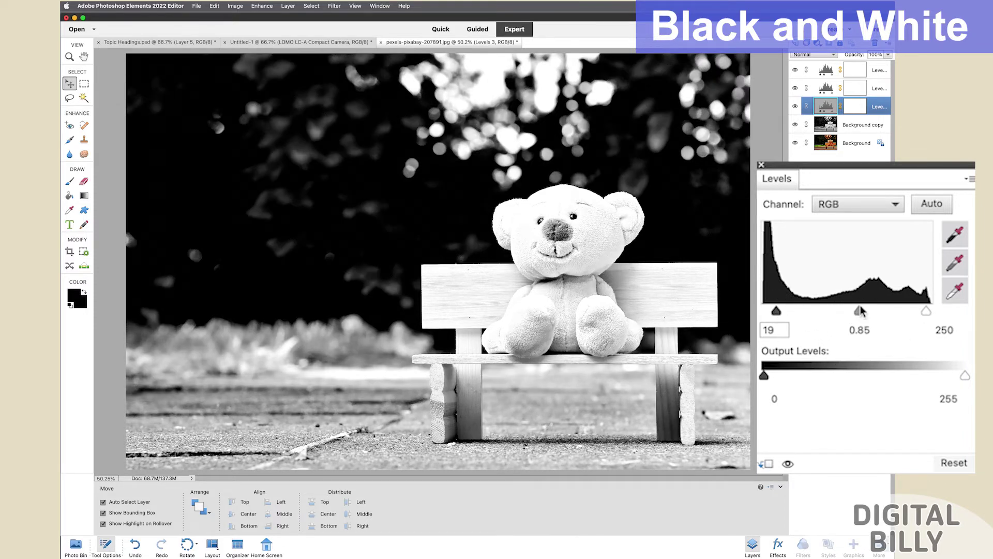
pyautogui.moveTo(965, 375); pyautogui.dragTo(912, 376)
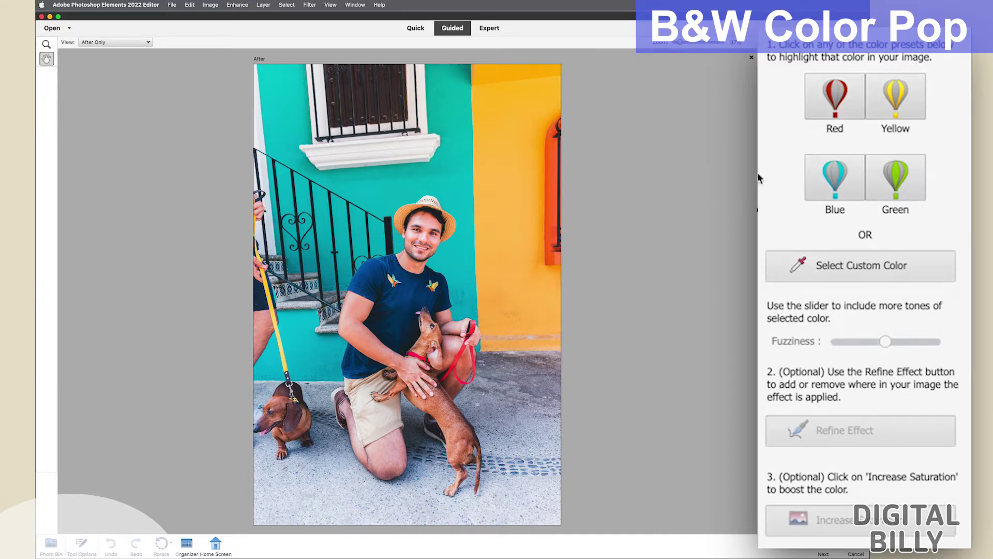
# Apply the Blue B&W Color Pop preset to the photo of the man with dogs, boost its saturation repeatedly and continue in Expert mode
pyautogui.click(819, 181)
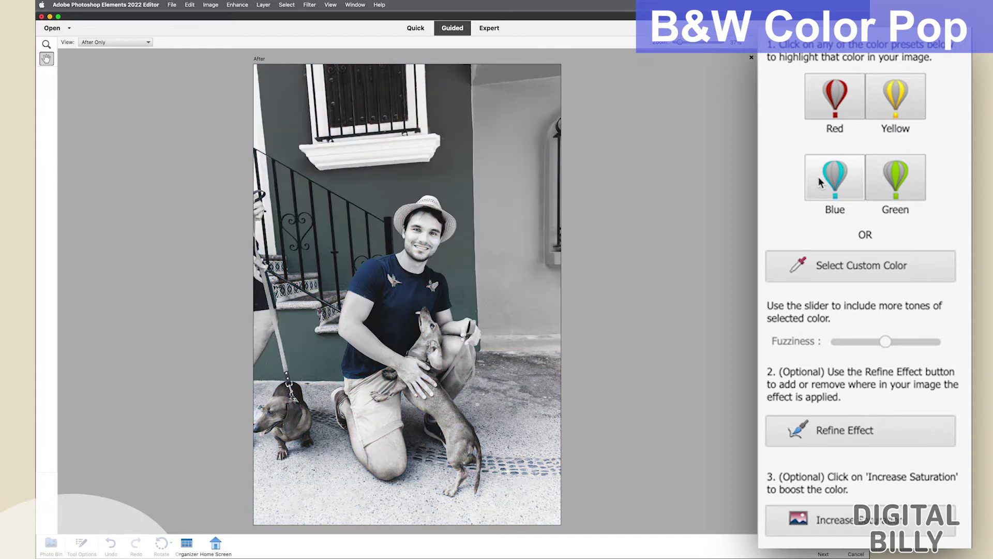
pyautogui.click(801, 525)
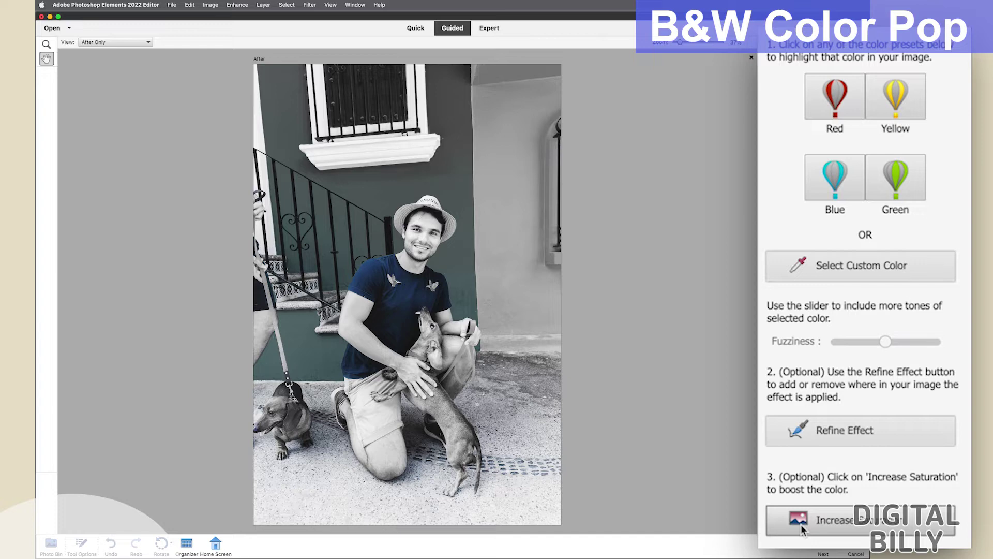
pyautogui.click(802, 526)
pyautogui.click(801, 527)
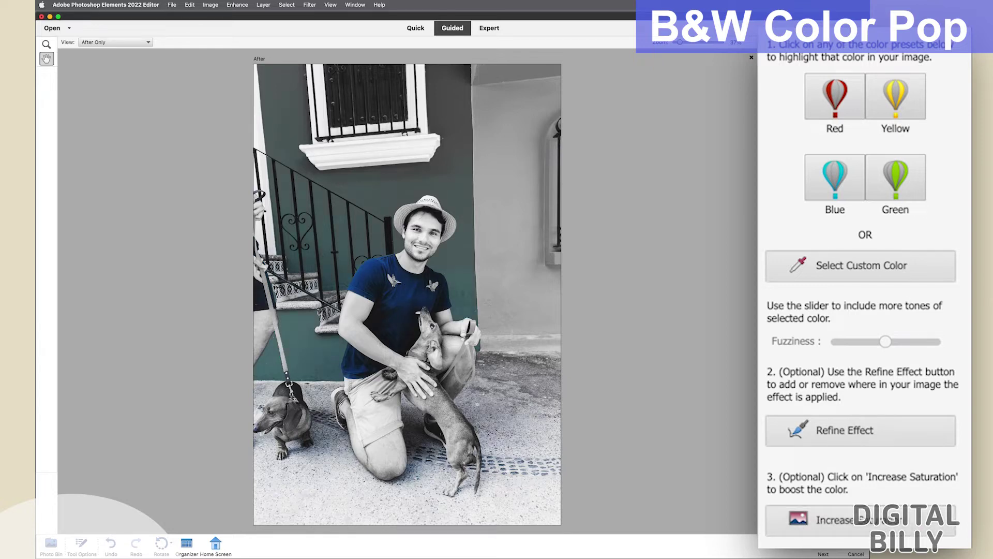
pyautogui.click(823, 547)
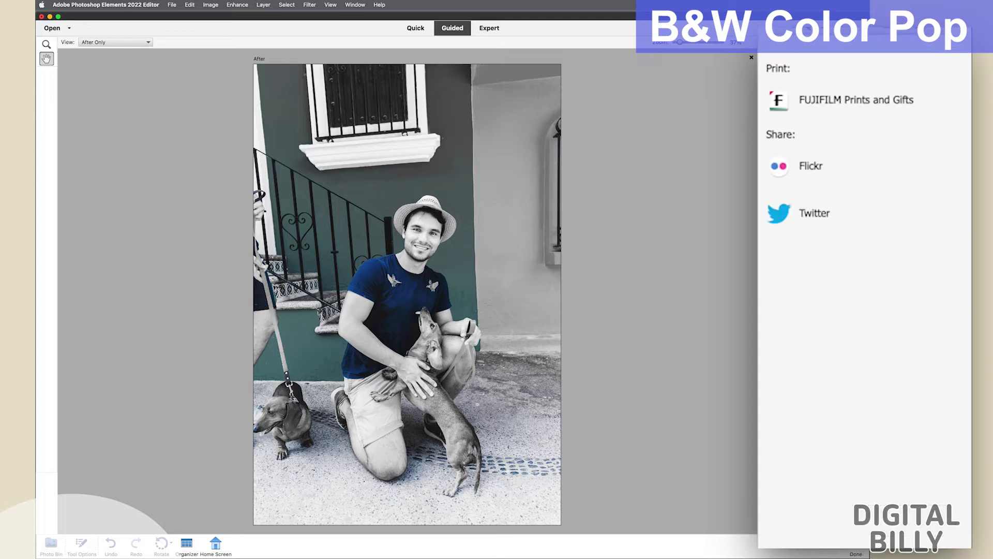
pyautogui.click(901, 32)
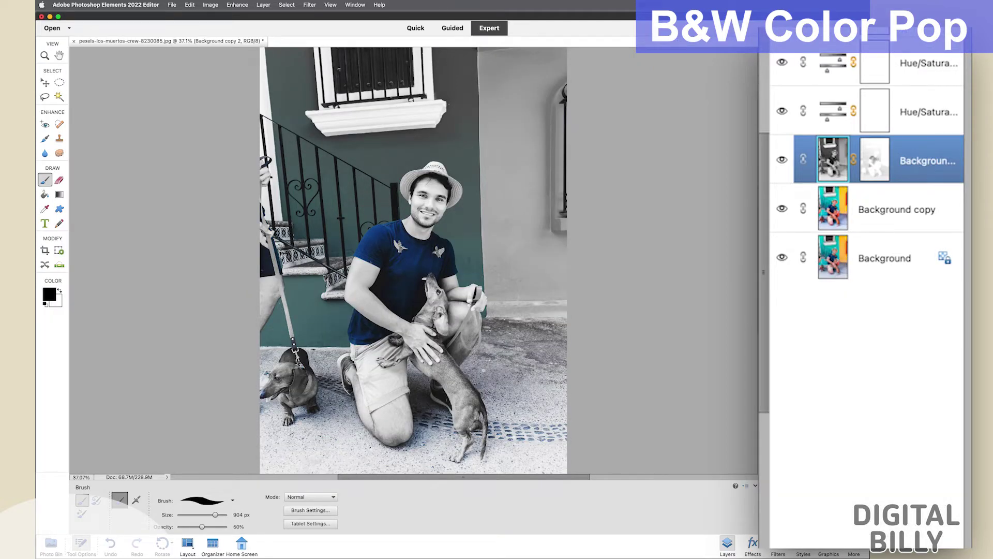
# Compare the color pop stages by hiding the Hue/Saturation layers, the masked black and white layer and the Background copy
pyautogui.click(782, 63)
pyautogui.click(782, 109)
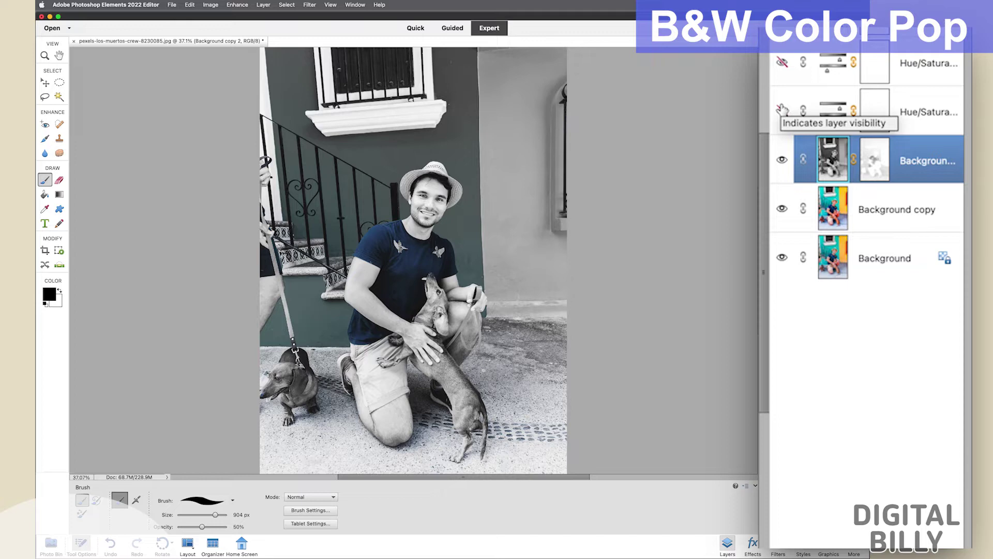
pyautogui.click(784, 168)
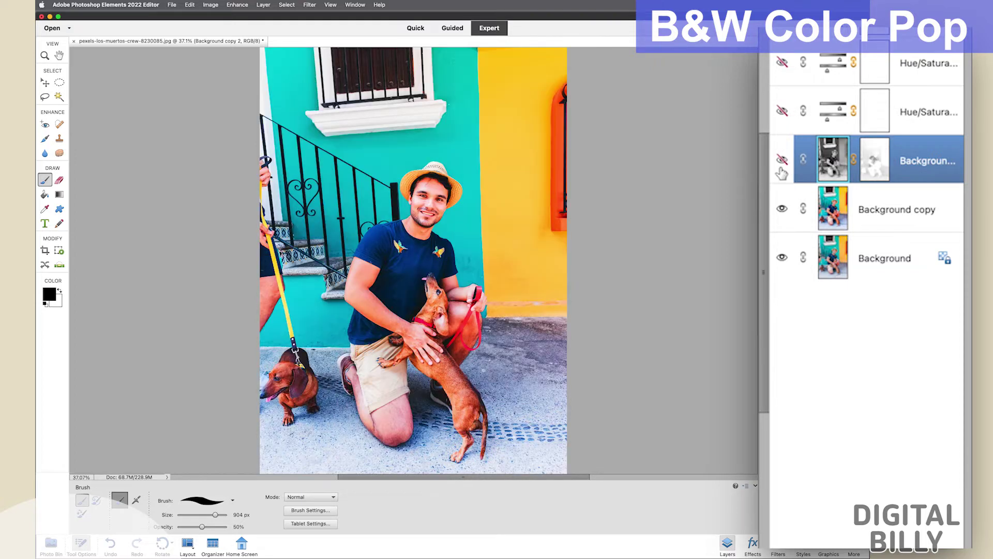
pyautogui.click(782, 209)
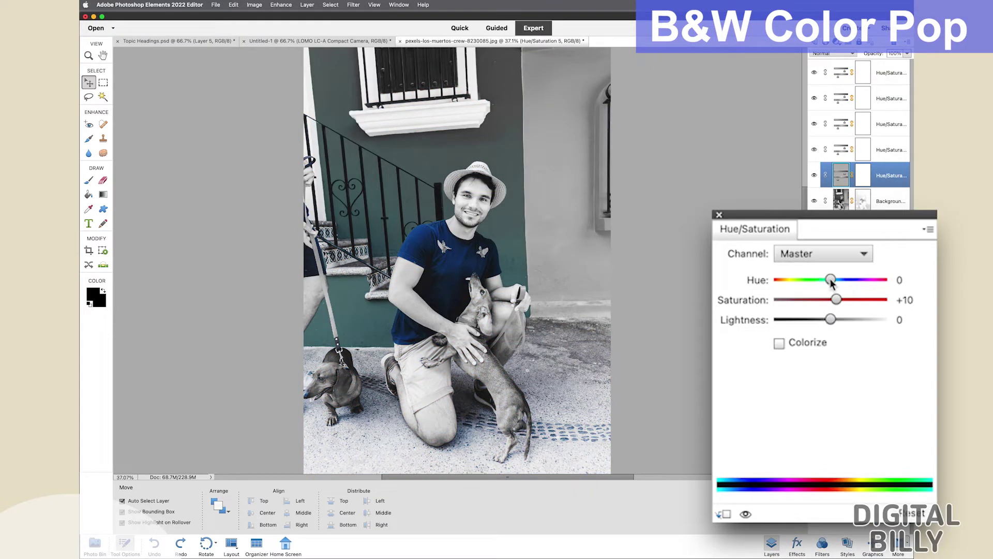
# Lower the Hue and strongly raise the Saturation of the lowest Hue/Saturation adjustment layer
pyautogui.click(830, 279)
pyautogui.moveTo(830, 282)
pyautogui.mouseDown()
pyautogui.moveTo(778, 282)
pyautogui.moveTo(904, 282)
pyautogui.moveTo(812, 284)
pyautogui.mouseUp()
pyautogui.moveTo(836, 300); pyautogui.dragTo(881, 301)
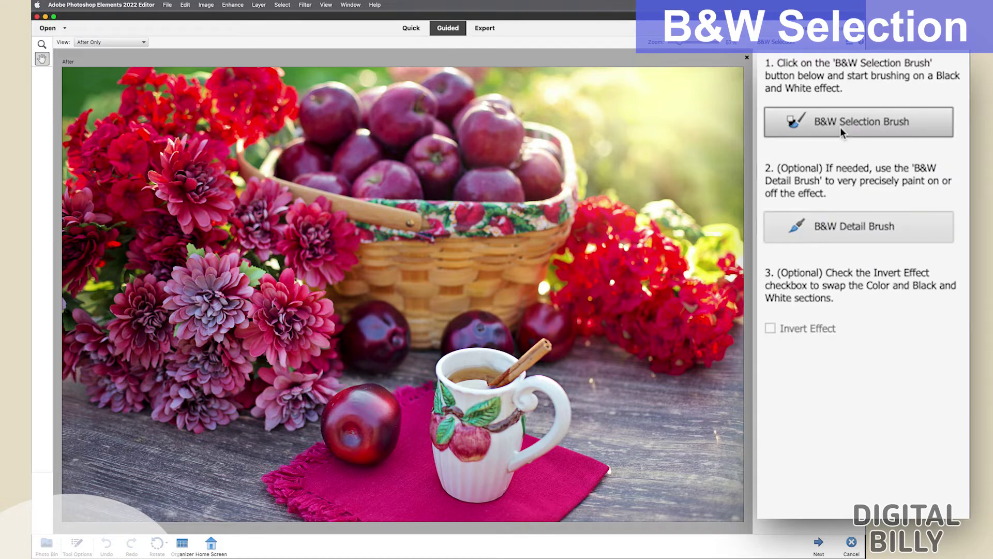
# Paint black and white over the wooden table and across the mug using an enlarged B&W Selection Brush
pyautogui.click(840, 126)
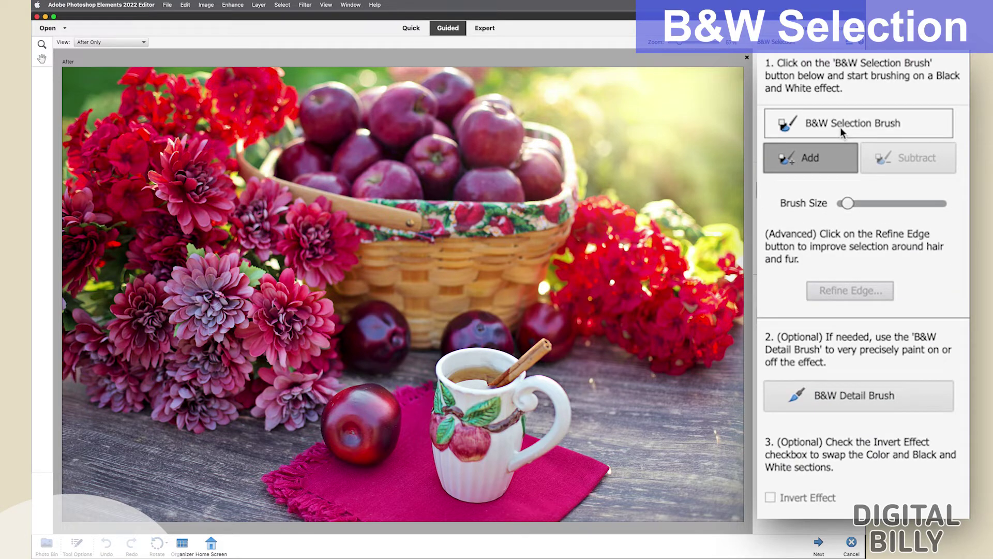
pyautogui.moveTo(847, 203)
pyautogui.mouseDown()
pyautogui.moveTo(901, 203)
pyautogui.moveTo(879, 203)
pyautogui.mouseUp()
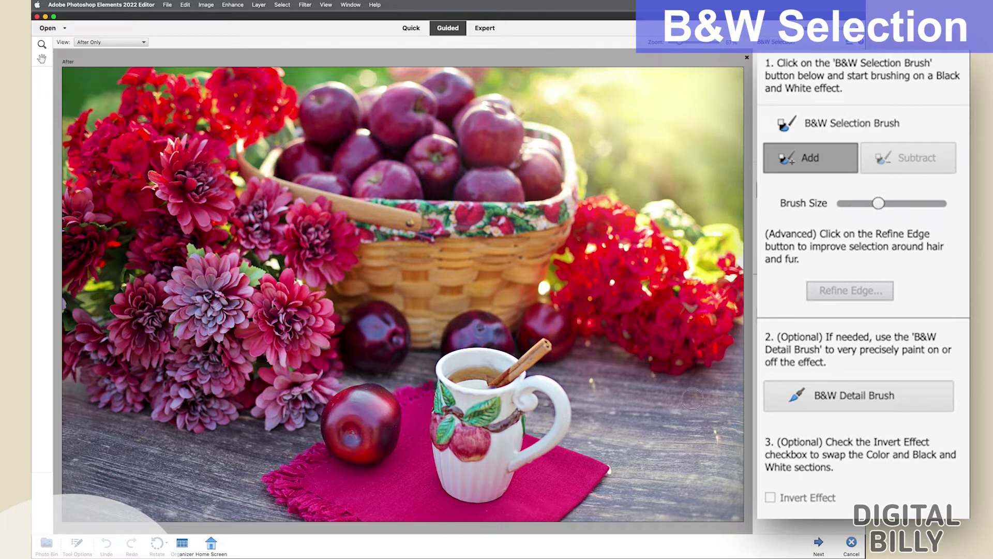
pyautogui.moveTo(681, 404)
pyautogui.mouseDown()
pyautogui.moveTo(646, 408)
pyautogui.moveTo(625, 397)
pyautogui.moveTo(594, 353)
pyautogui.mouseUp()
pyautogui.moveTo(550, 402)
pyautogui.mouseDown()
pyautogui.moveTo(486, 395)
pyautogui.moveTo(468, 415)
pyautogui.moveTo(486, 443)
pyautogui.mouseUp()
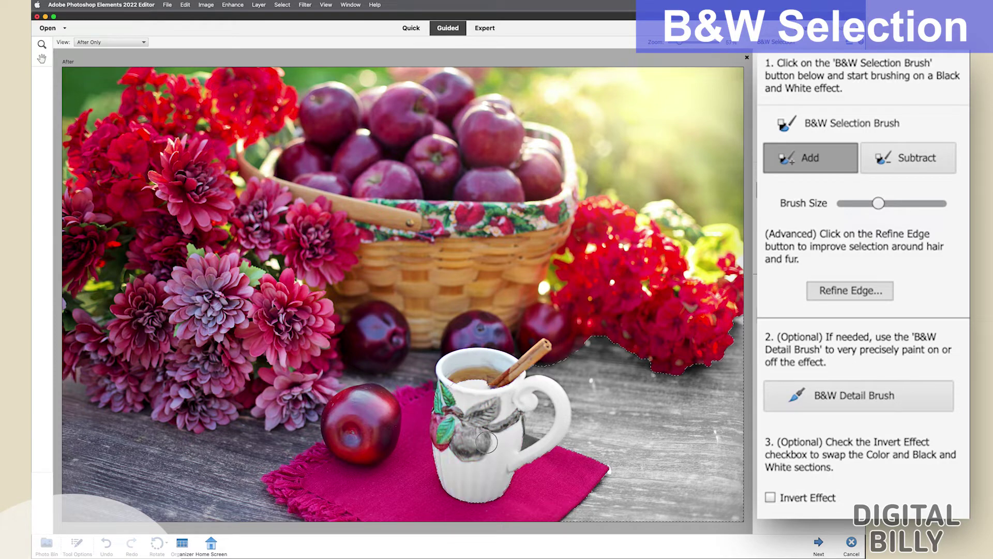
# Subtract the mug and its handle from the black and white selection to restore their color
pyautogui.click(888, 173)
pyautogui.moveTo(497, 410)
pyautogui.mouseDown()
pyautogui.moveTo(477, 386)
pyautogui.moveTo(463, 403)
pyautogui.moveTo(469, 435)
pyautogui.moveTo(474, 403)
pyautogui.moveTo(480, 426)
pyautogui.moveTo(489, 395)
pyautogui.moveTo(481, 493)
pyautogui.mouseUp()
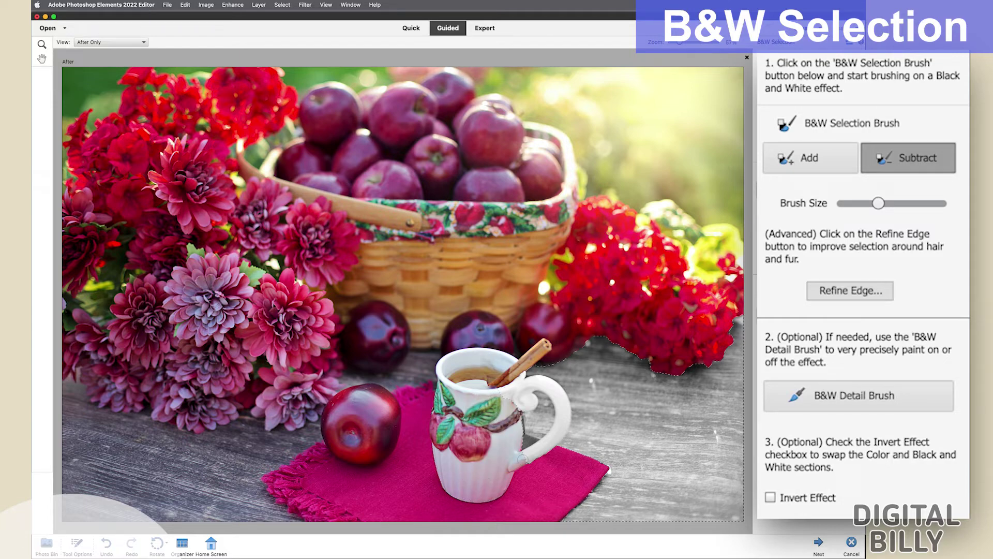
pyautogui.moveTo(539, 448)
pyautogui.mouseDown()
pyautogui.moveTo(563, 409)
pyautogui.moveTo(559, 392)
pyautogui.moveTo(522, 388)
pyautogui.moveTo(521, 374)
pyautogui.moveTo(510, 399)
pyautogui.moveTo(502, 389)
pyautogui.moveTo(530, 401)
pyautogui.mouseUp()
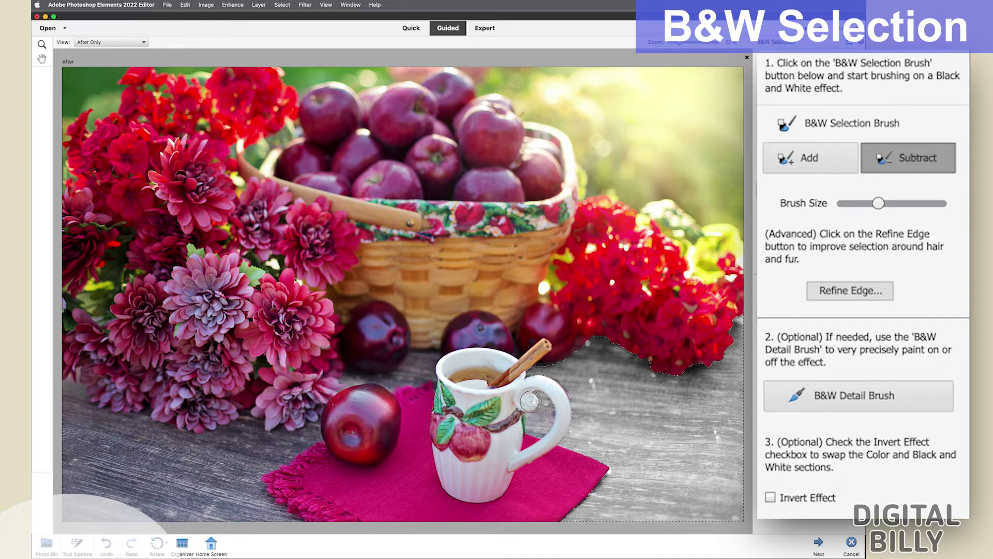
# Add the gap inside the mug handle and the table strip behind the apple to the black and white area with a smaller brush
pyautogui.click(822, 159)
pyautogui.moveTo(877, 204); pyautogui.dragTo(869, 207)
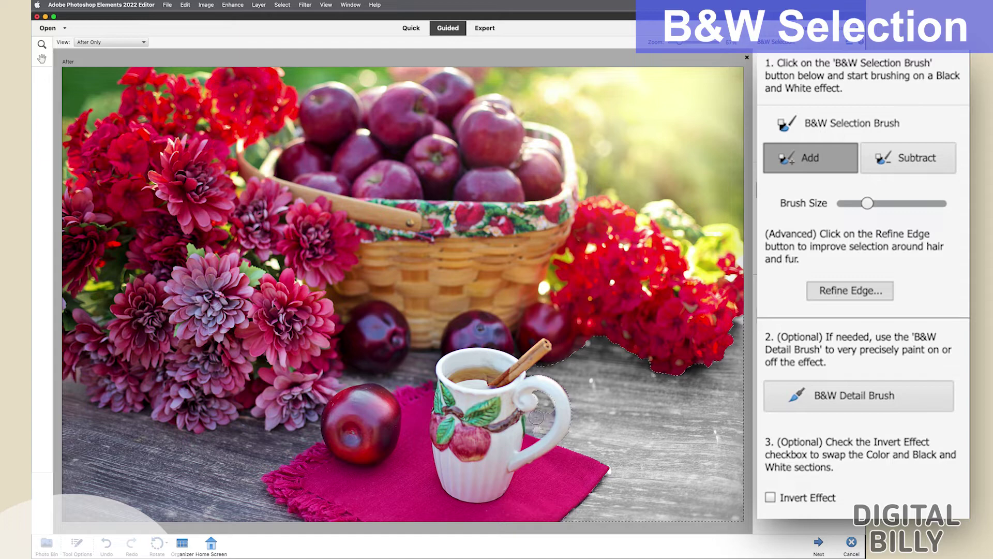
pyautogui.moveTo(537, 423); pyautogui.dragTo(538, 432)
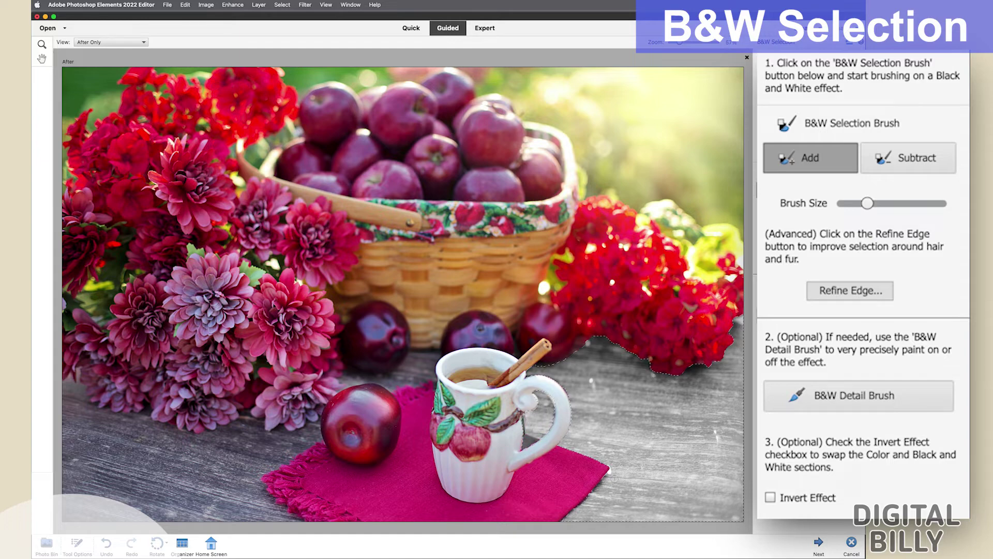
pyautogui.moveTo(427, 362)
pyautogui.mouseDown()
pyautogui.moveTo(393, 384)
pyautogui.moveTo(346, 382)
pyautogui.mouseUp()
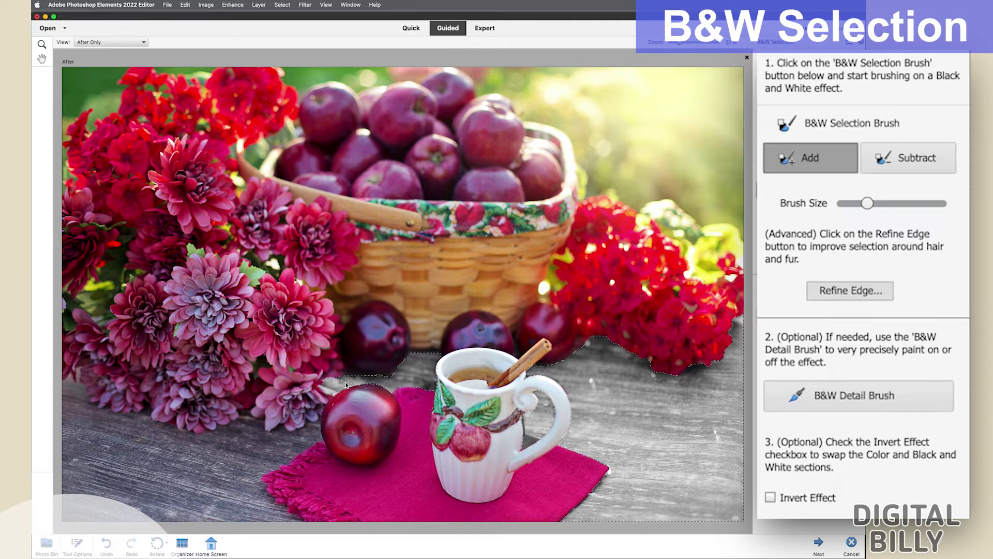
# Reduce the brush size further and add the table below the flowers and the photo's upper-left corner to the black and white area
pyautogui.click(908, 158)
pyautogui.moveTo(867, 204); pyautogui.dragTo(829, 207)
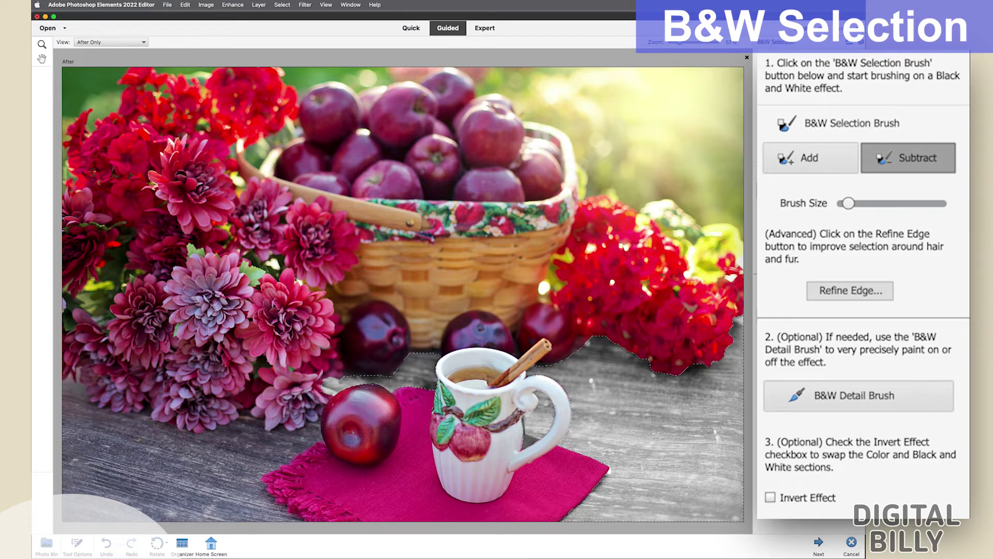
pyautogui.moveTo(849, 203); pyautogui.dragTo(855, 203)
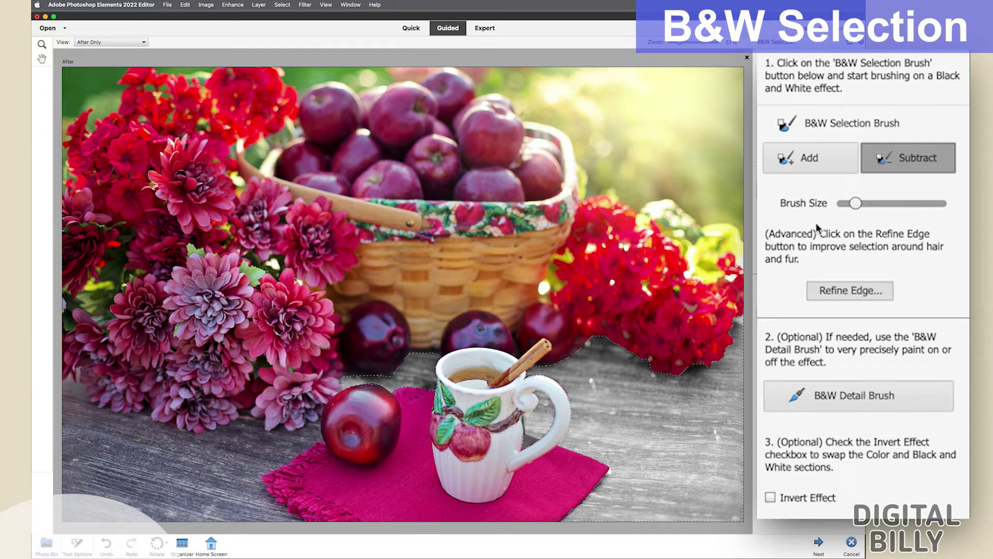
pyautogui.click(801, 158)
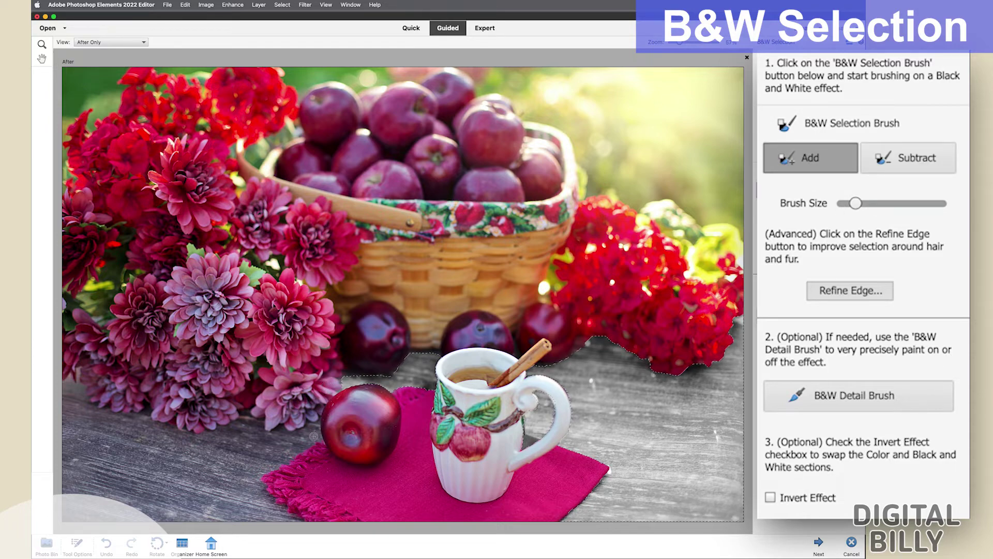
pyautogui.moveTo(313, 435)
pyautogui.mouseDown()
pyautogui.moveTo(250, 480)
pyautogui.moveTo(254, 515)
pyautogui.mouseUp()
pyautogui.moveTo(237, 450)
pyautogui.mouseDown()
pyautogui.moveTo(236, 429)
pyautogui.moveTo(229, 438)
pyautogui.moveTo(159, 434)
pyautogui.mouseUp()
pyautogui.moveTo(103, 89); pyautogui.dragTo(96, 80)
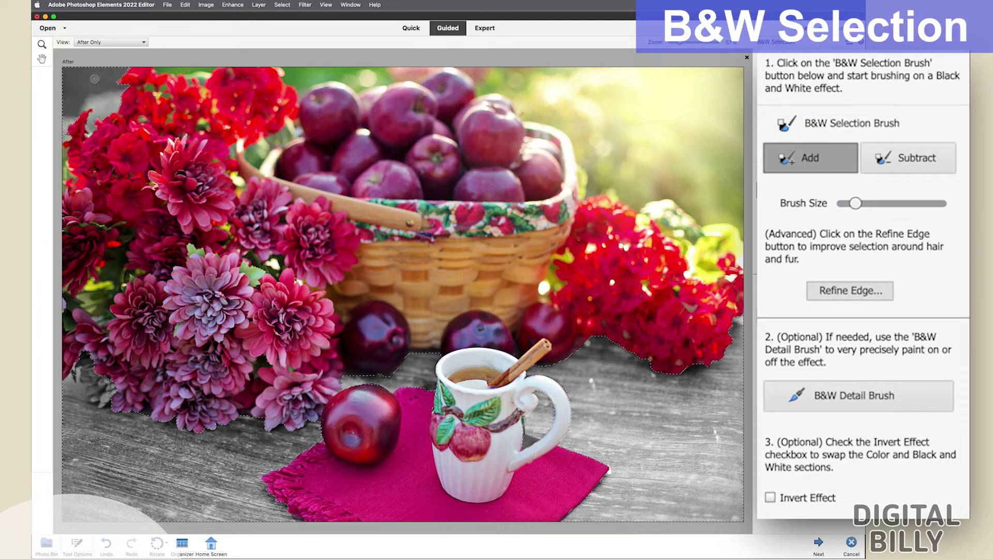
# Add the blurred background above the flowers, apples and basket to the black and white area with the B&W Selection Brush
pyautogui.click(175, 69)
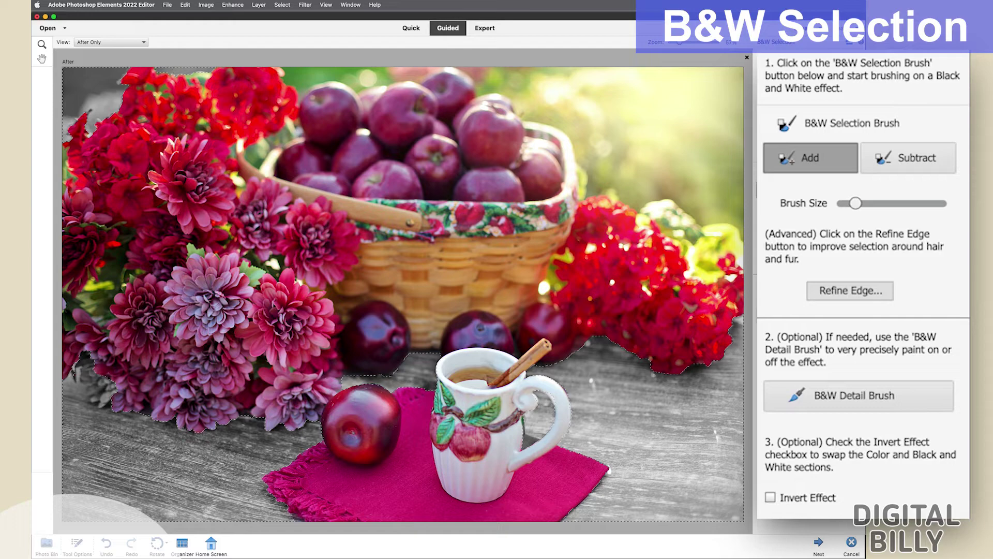
pyautogui.click(309, 73)
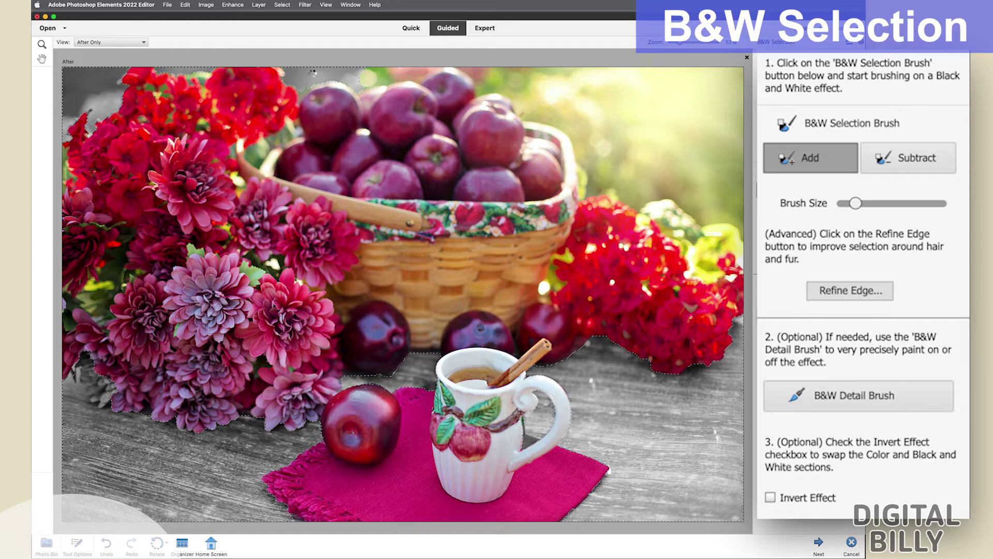
pyautogui.click(393, 74)
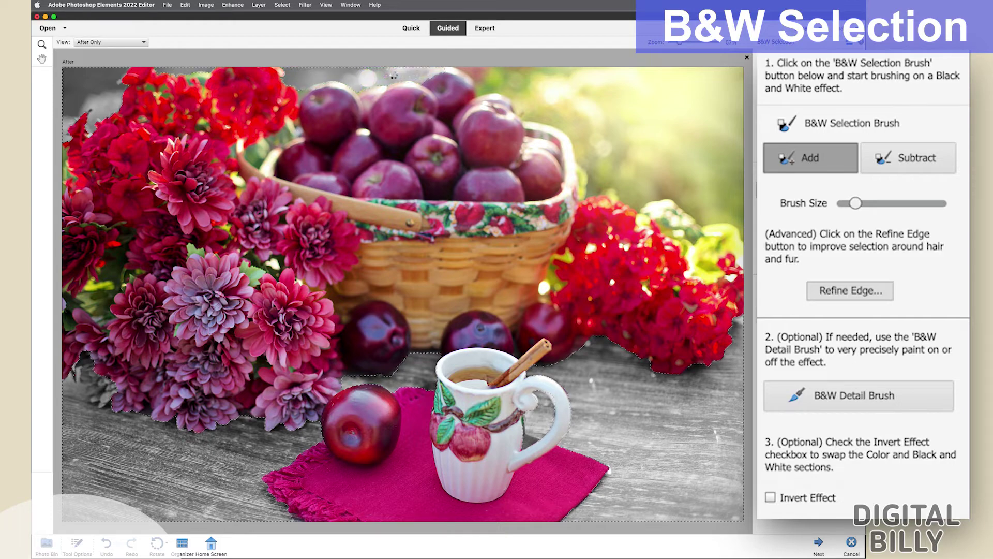
pyautogui.click(483, 79)
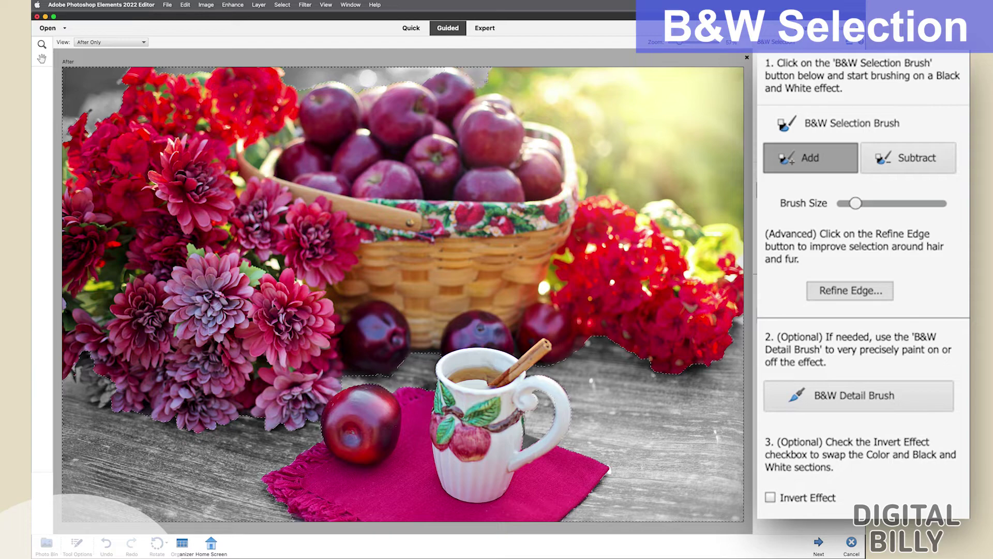
pyautogui.click(468, 79)
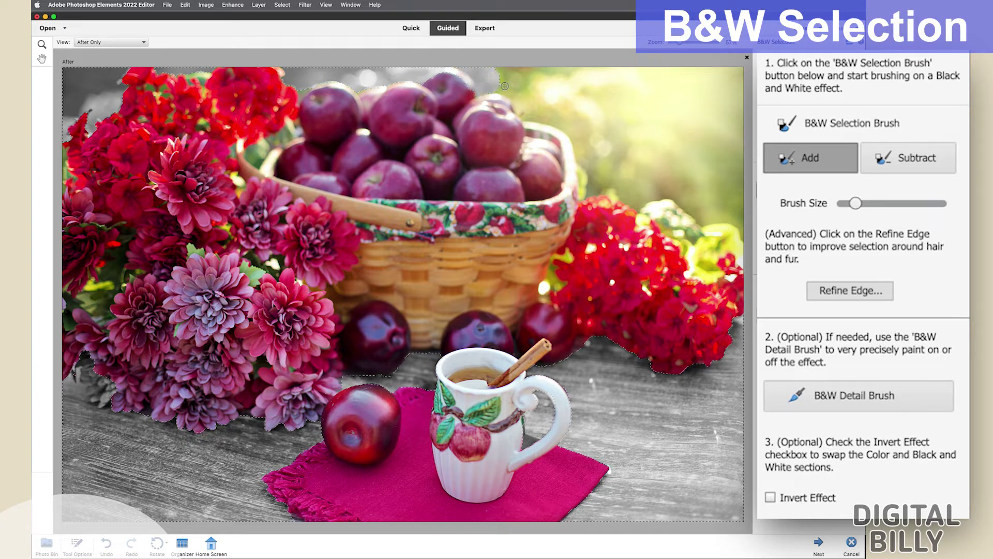
pyautogui.click(505, 83)
pyautogui.moveTo(610, 110); pyautogui.dragTo(652, 123)
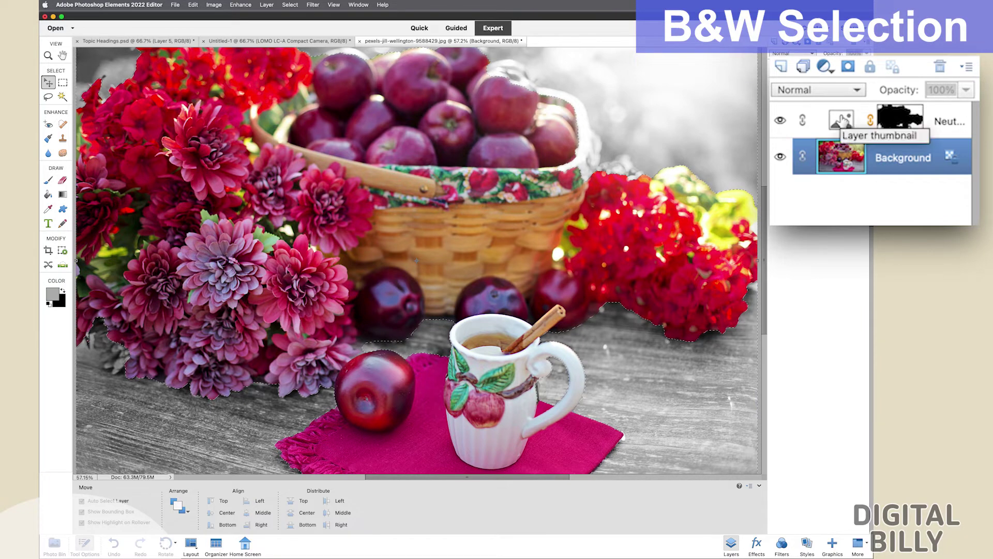
# Inspect the gradient behind the Neutral Tone BW layer's gradient map in the Gradient Editor and leave it as is
pyautogui.doubleClick(842, 120)
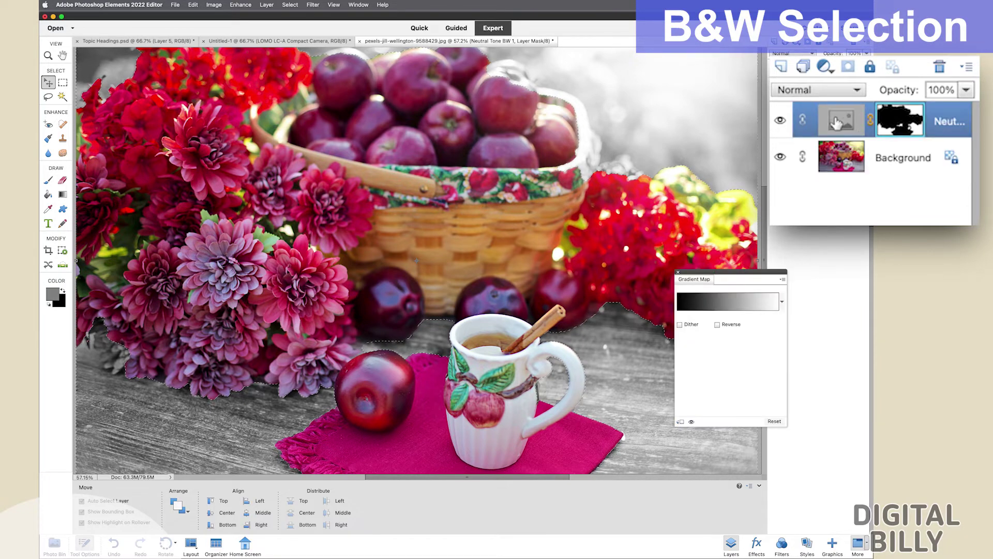
pyautogui.click(738, 303)
pyautogui.moveTo(645, 206); pyautogui.dragTo(528, 217)
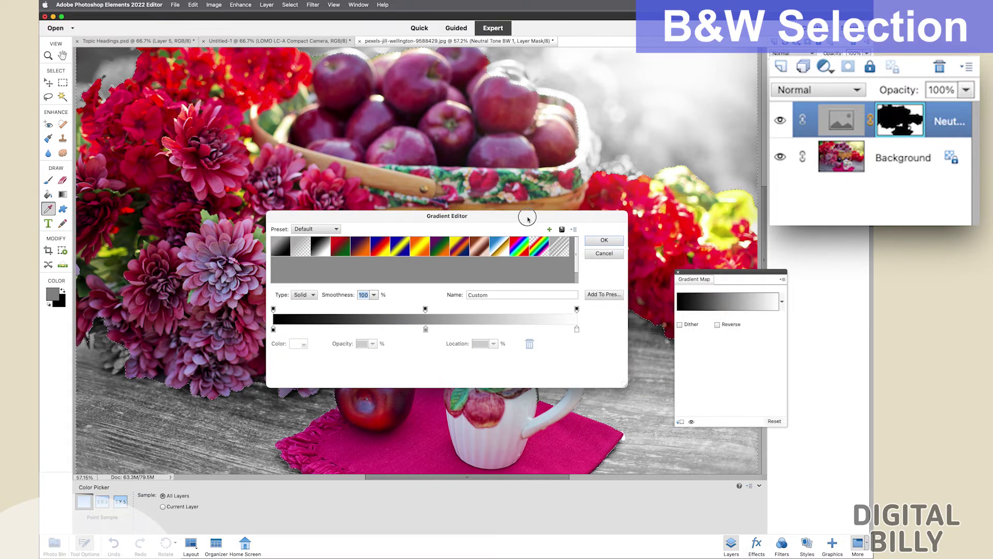
pyautogui.click(603, 240)
pyautogui.click(678, 273)
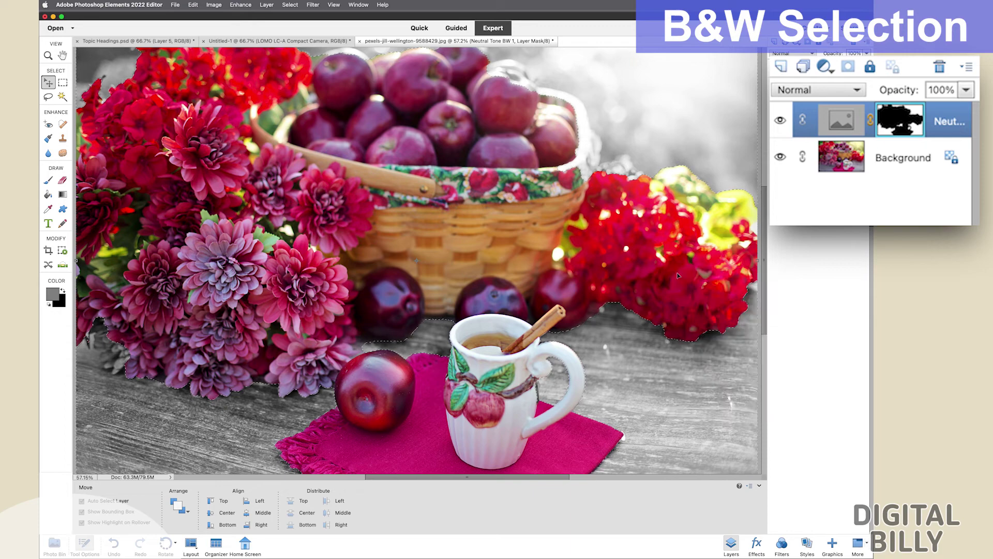
# Add a Gradient Map adjustment layer above the Neutral Tone BW layer for the selected area
pyautogui.click(311, 4)
pyautogui.moveTo(274, 3)
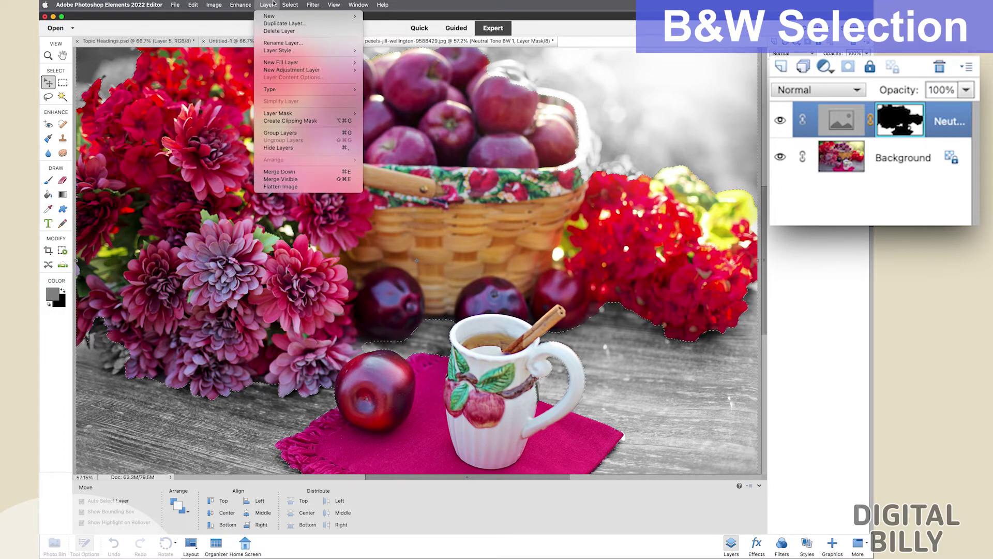
pyautogui.moveTo(282, 70)
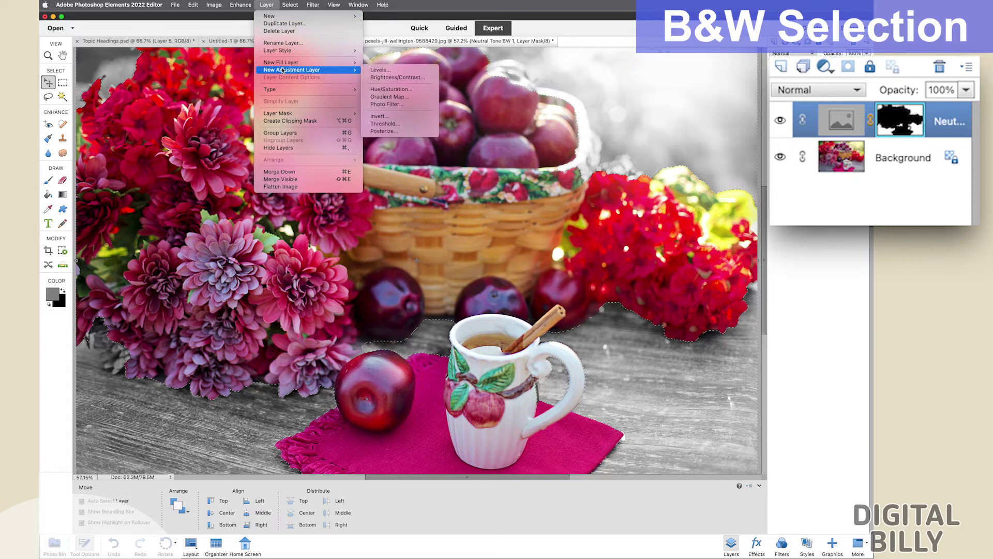
pyautogui.click(376, 98)
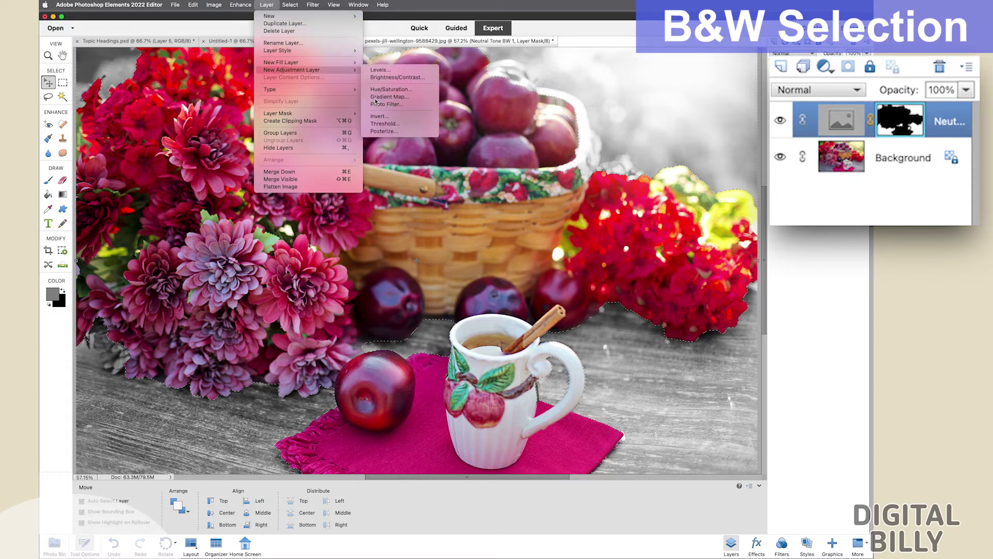
pyautogui.moveTo(636, 304); pyautogui.dragTo(544, 293)
pyautogui.click(652, 305)
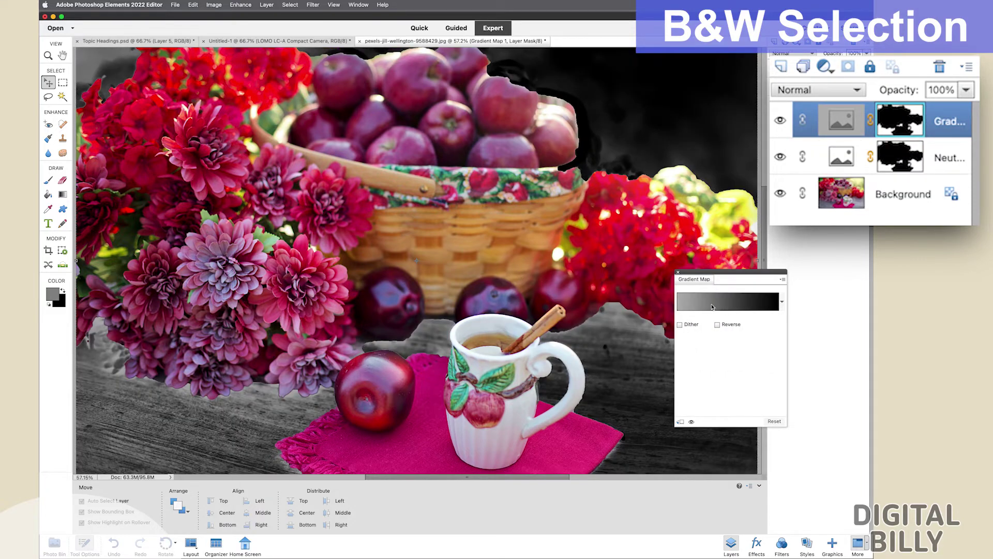
# Add a middle color stop to the new layer's gradient and set its starting stop to black (000000)
pyautogui.moveTo(713, 275); pyautogui.dragTo(652, 287)
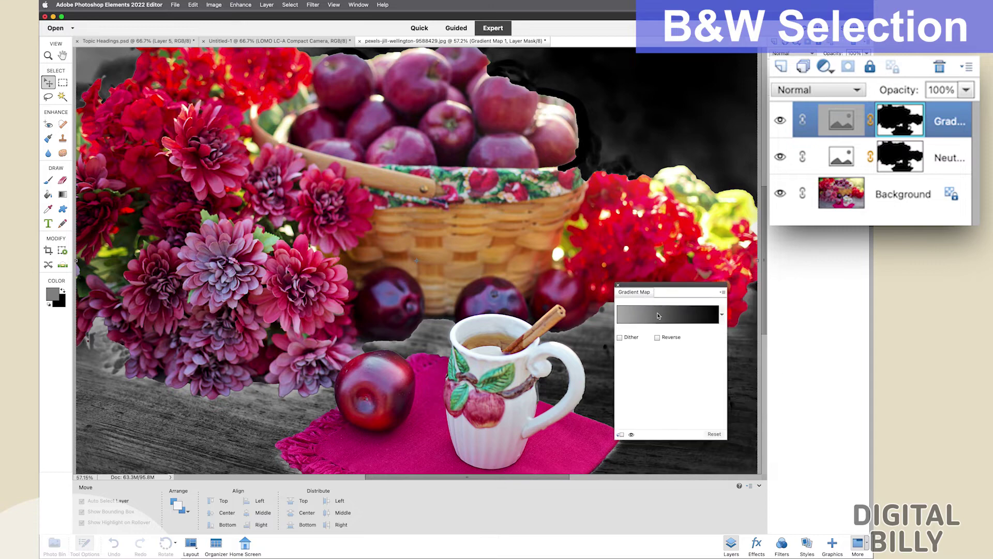
pyautogui.click(659, 315)
pyautogui.click(420, 310)
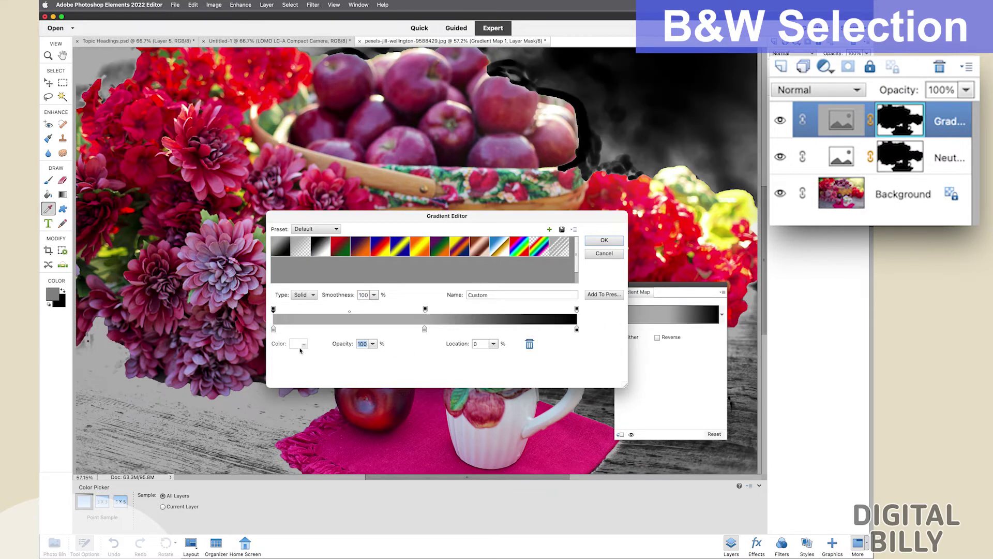
pyautogui.click(273, 330)
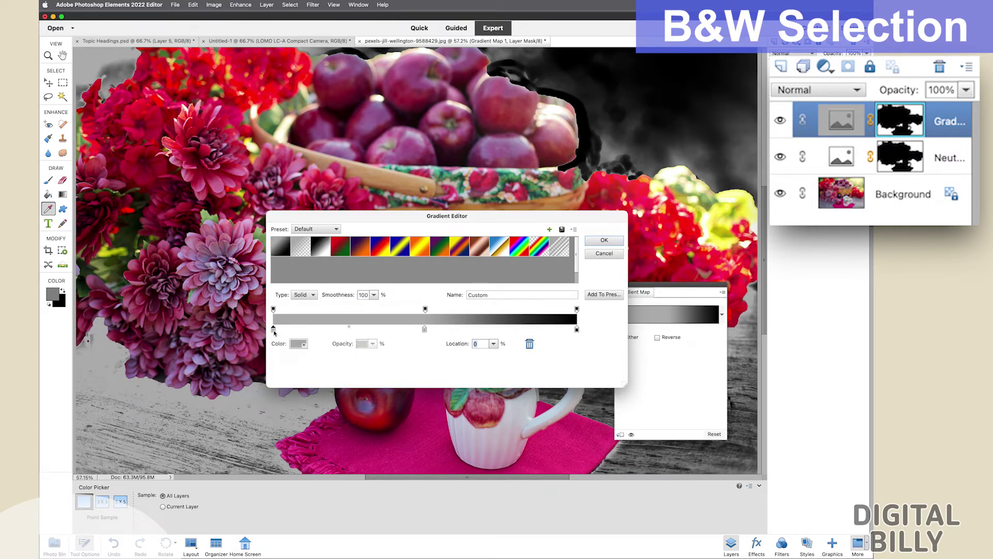
pyautogui.click(298, 344)
pyautogui.moveTo(422, 315); pyautogui.dragTo(368, 378)
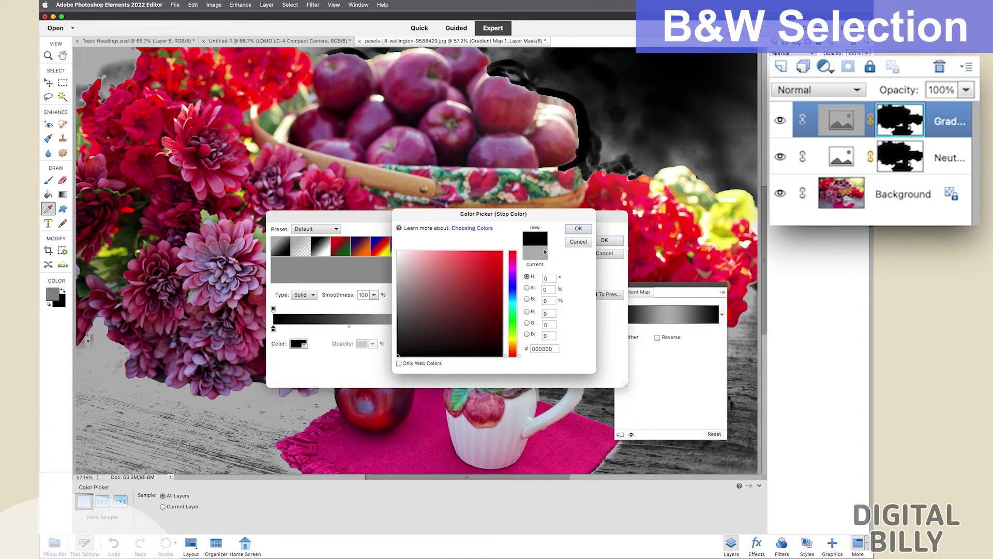
pyautogui.click(579, 229)
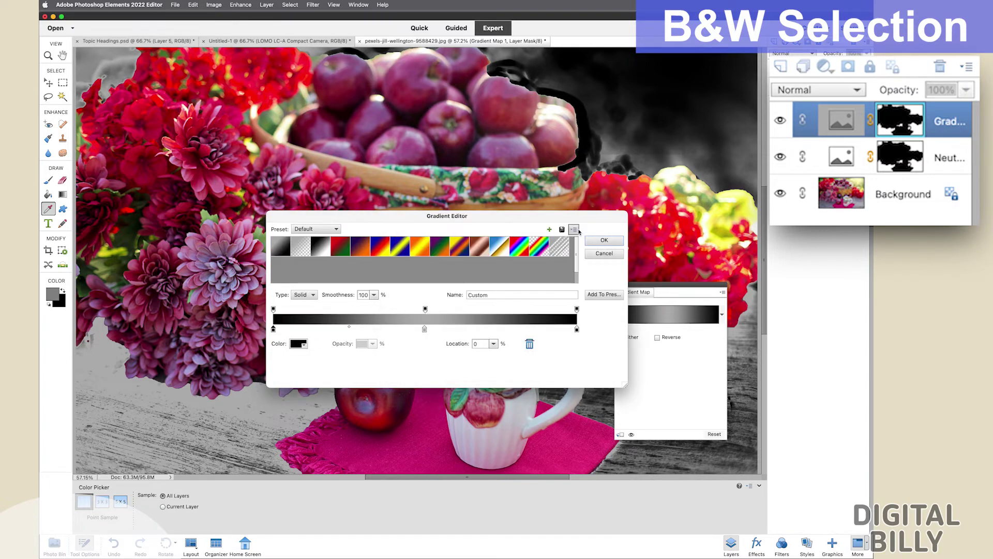
# Set the gradient's middle color stop to a gray with 60% brightness
pyautogui.click(424, 330)
pyautogui.click(299, 344)
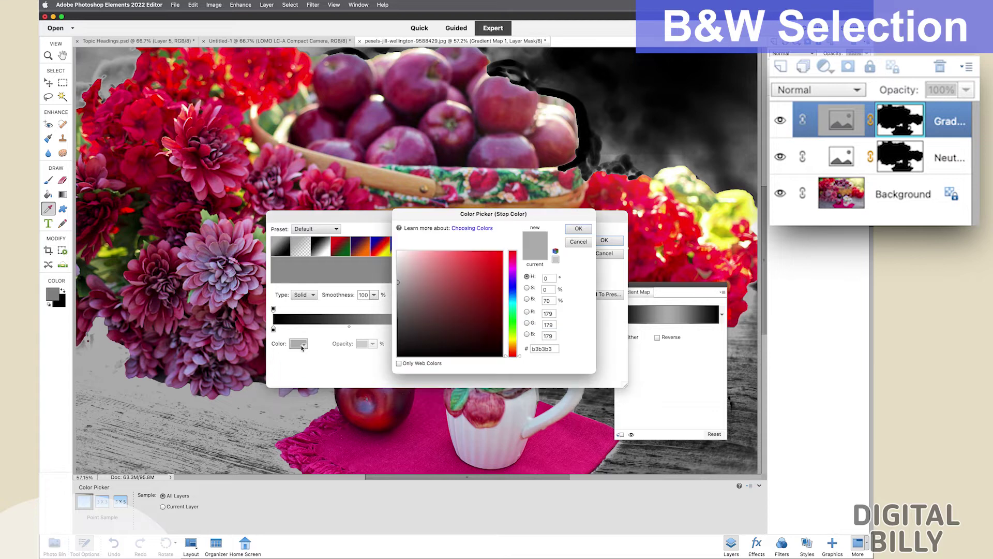
pyautogui.doubleClick(548, 300)
pyautogui.write('60')
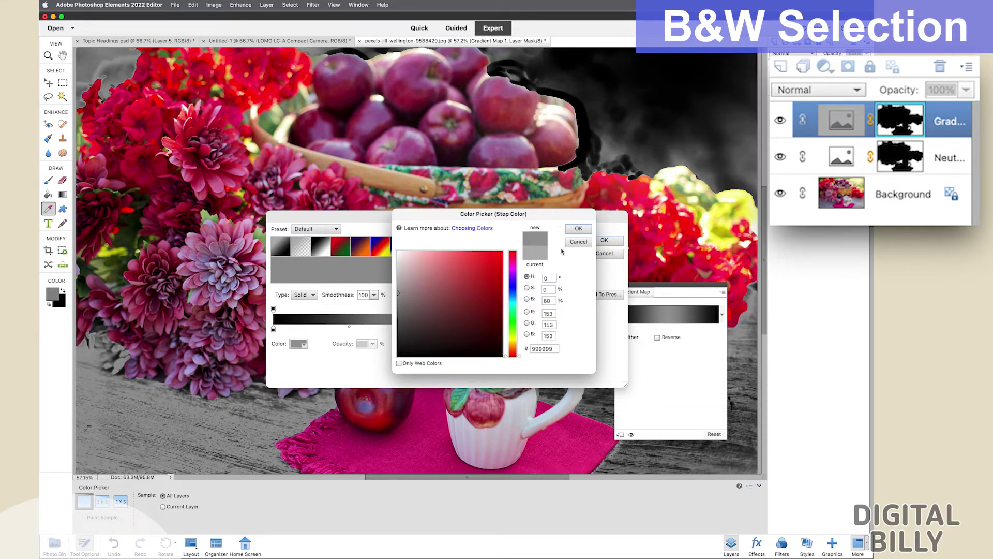
pyautogui.click(577, 230)
# Set the gradient's end stop to white (ffffff) and apply the edited gradient map
pyautogui.click(577, 330)
pyautogui.click(298, 344)
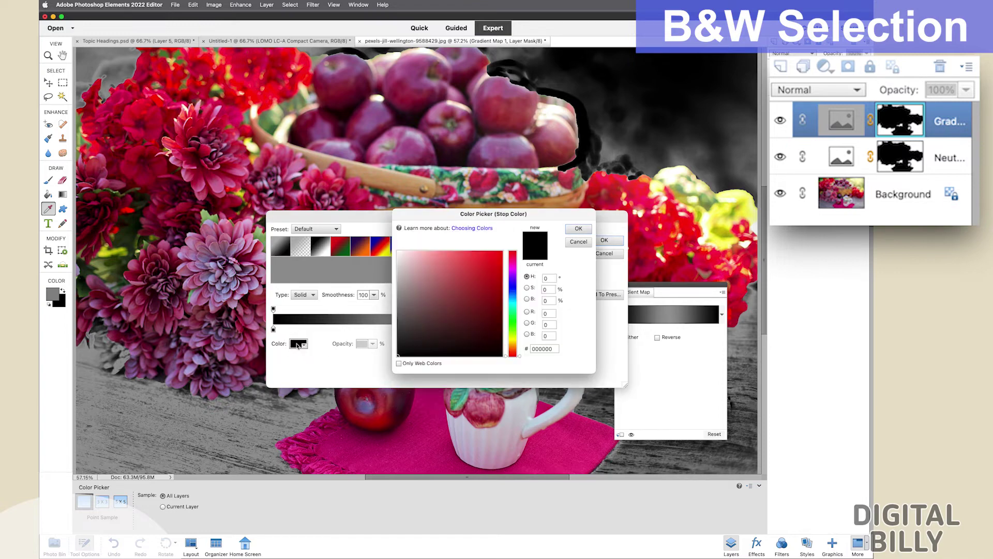
pyautogui.click(398, 252)
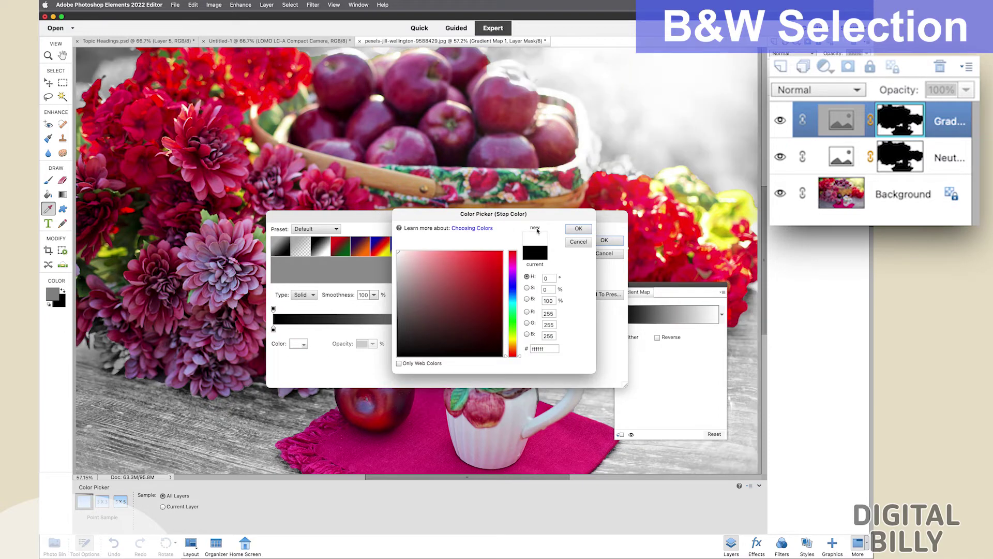
pyautogui.click(579, 228)
pyautogui.click(598, 244)
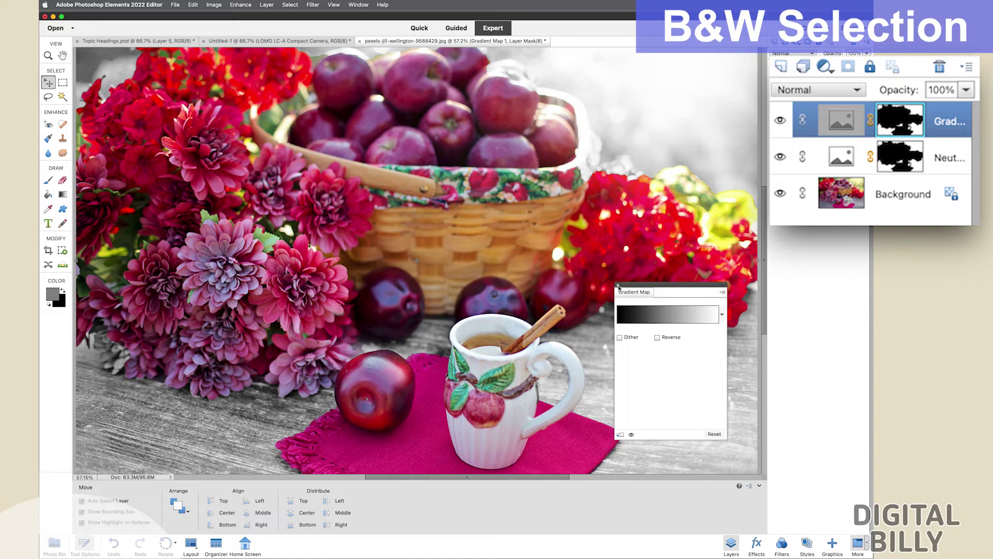
pyautogui.click(619, 288)
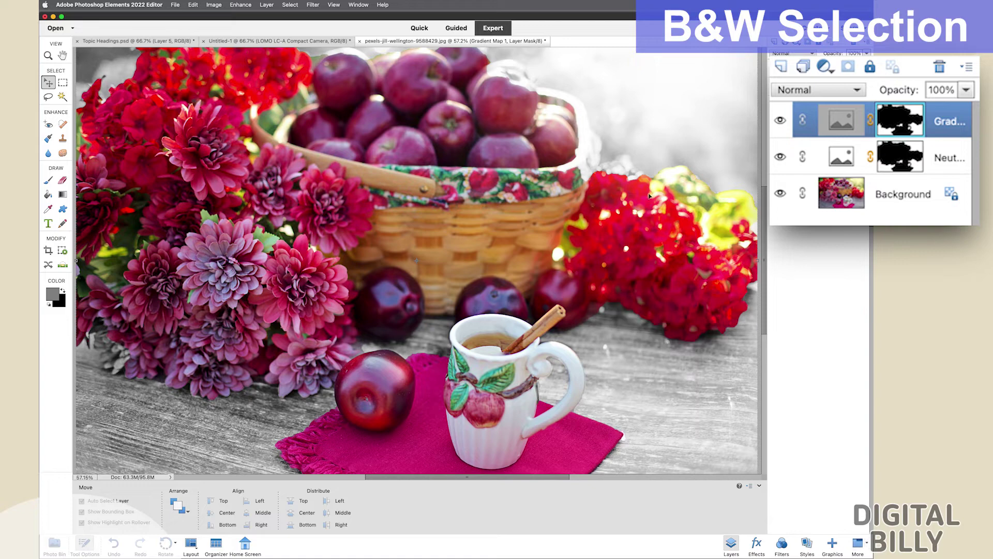
# Compare the two black and white adjustment layers by toggling their visibility, leaving the Neutral Tone layer hidden
pyautogui.click(780, 157)
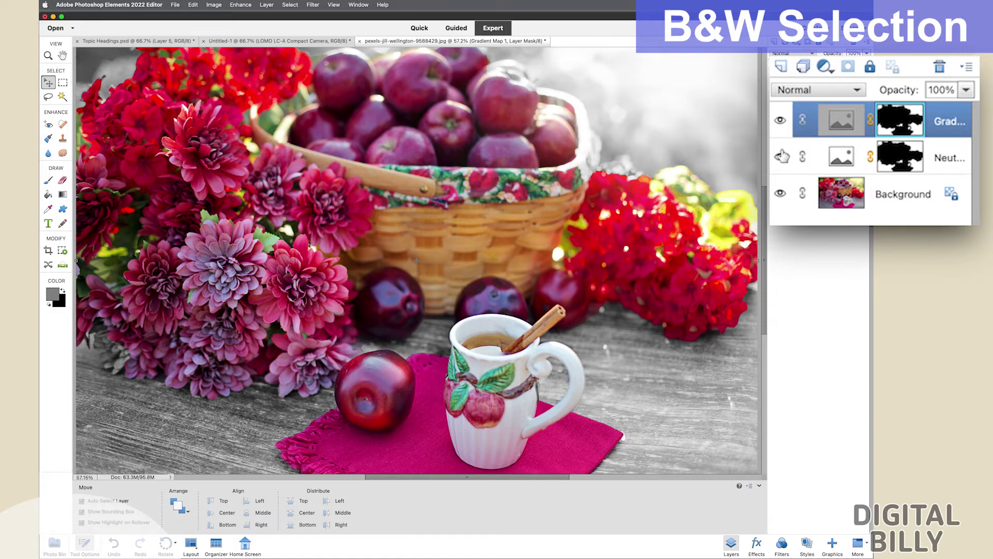
pyautogui.click(781, 156)
pyautogui.click(781, 121)
pyautogui.click(781, 121)
pyautogui.click(780, 156)
# Try presets such as Spectrum, Orange, Yellow, Orange and Red, Green on the top gradient map, and apply Transparent Rainbow
pyautogui.doubleClick(841, 120)
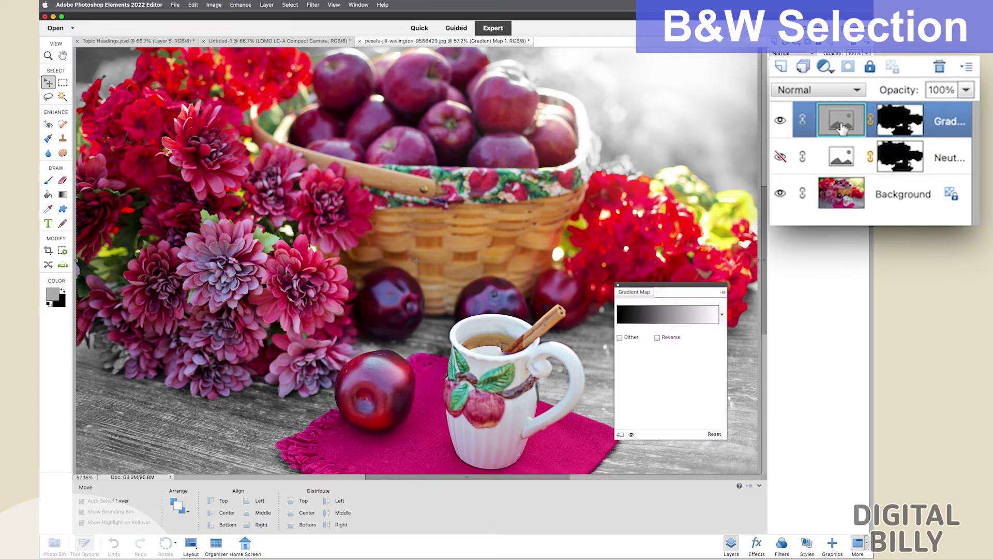
pyautogui.click(657, 315)
pyautogui.click(520, 251)
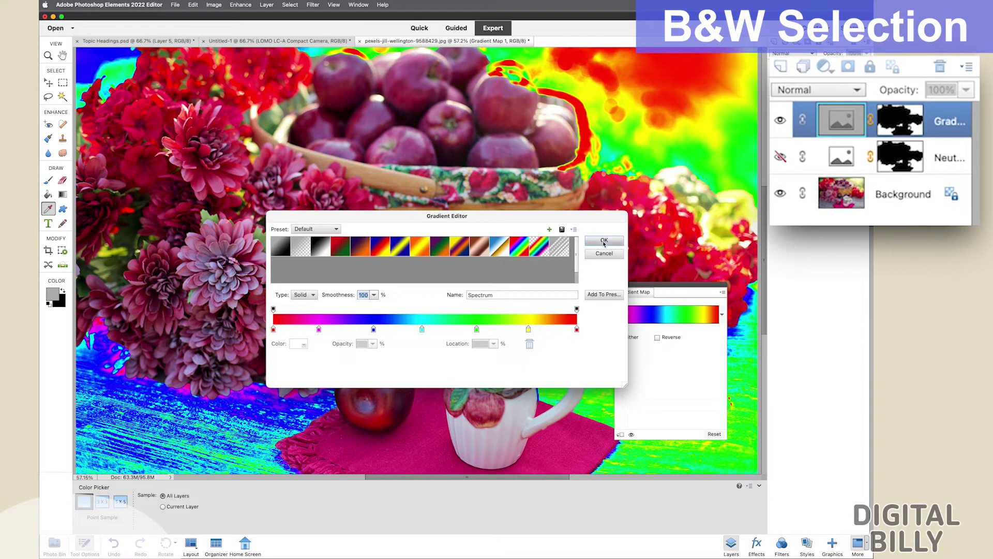
pyautogui.click(429, 250)
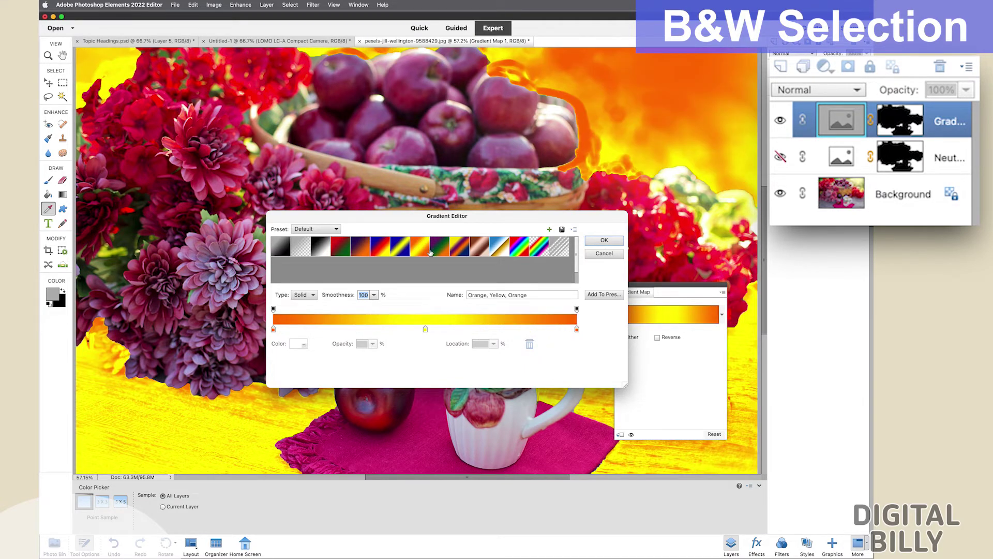
pyautogui.click(346, 249)
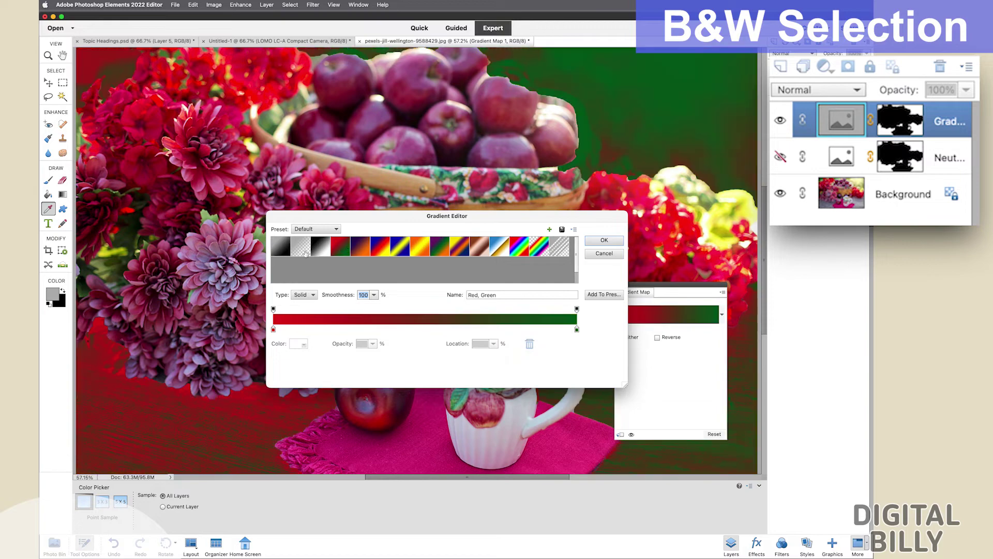
pyautogui.click(306, 253)
pyautogui.click(284, 251)
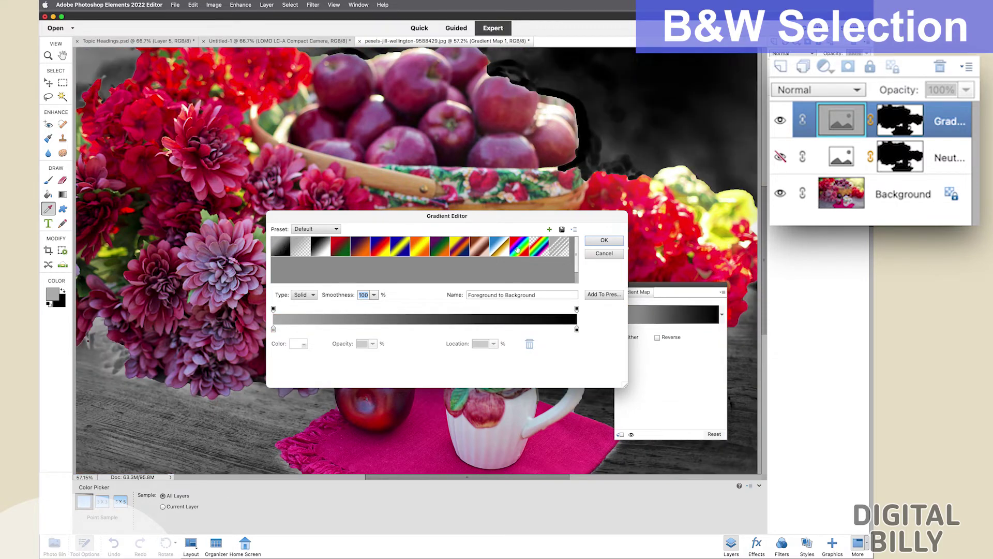
pyautogui.click(543, 249)
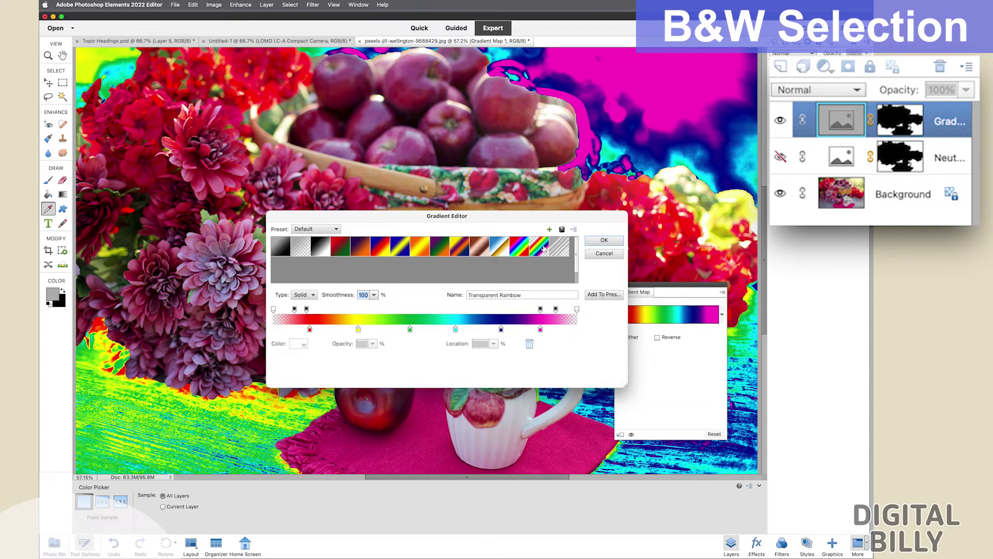
pyautogui.click(605, 241)
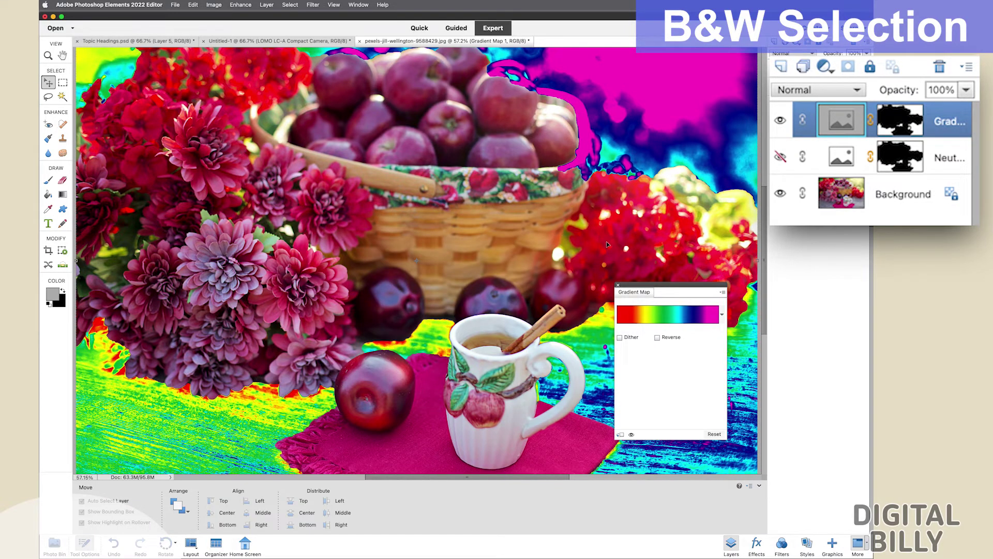
pyautogui.click(619, 286)
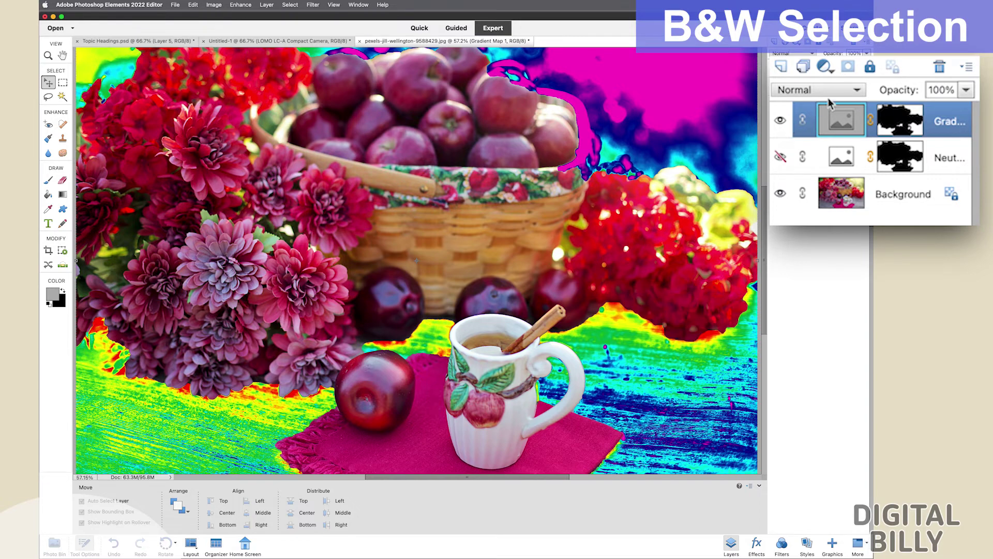
# Lower the rainbow Gradient Map layer's opacity to about 41%
pyautogui.click(966, 90)
pyautogui.moveTo(969, 109); pyautogui.dragTo(926, 121)
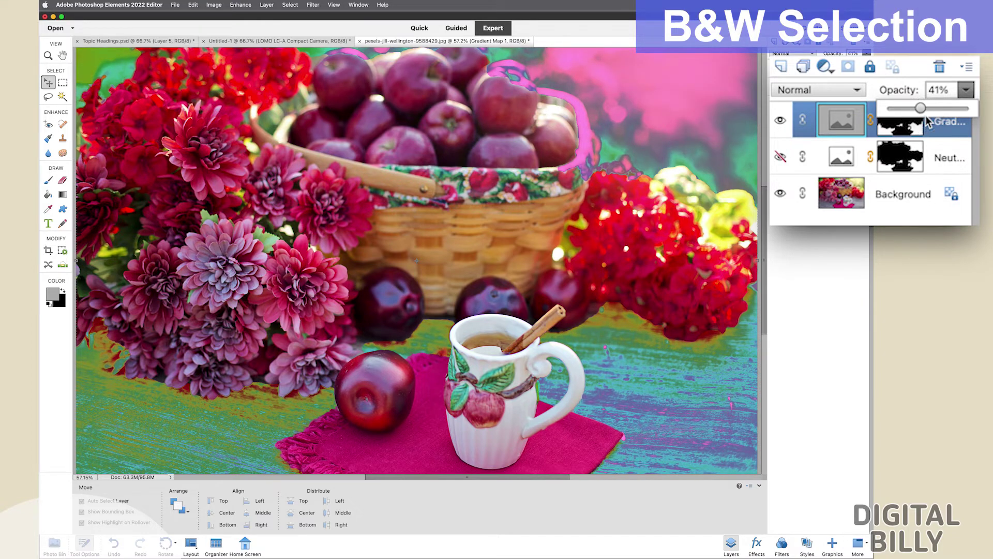
pyautogui.moveTo(923, 111); pyautogui.dragTo(928, 112)
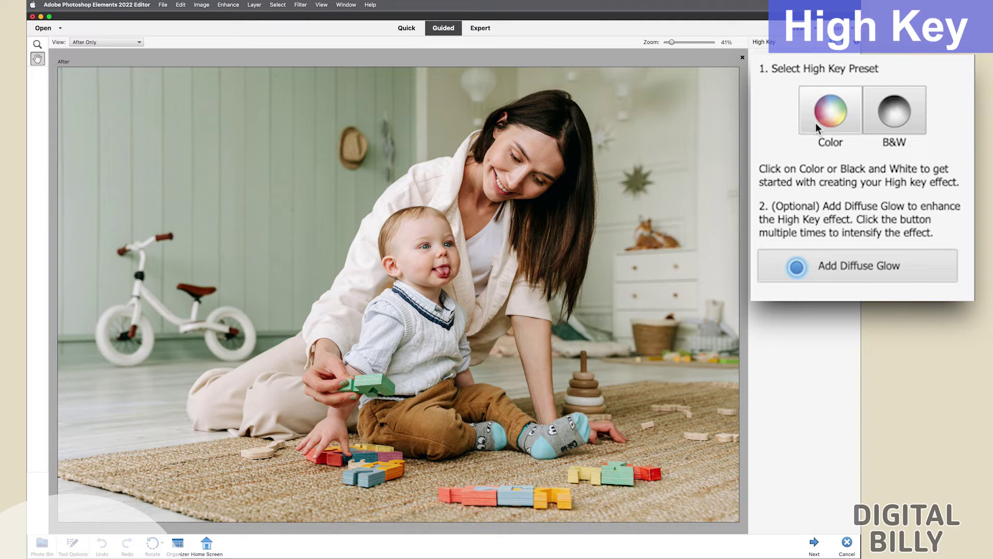
# Try the Color High Key preset with Diffuse Glow on the mother and child photo, and reset the effect
pyautogui.click(816, 123)
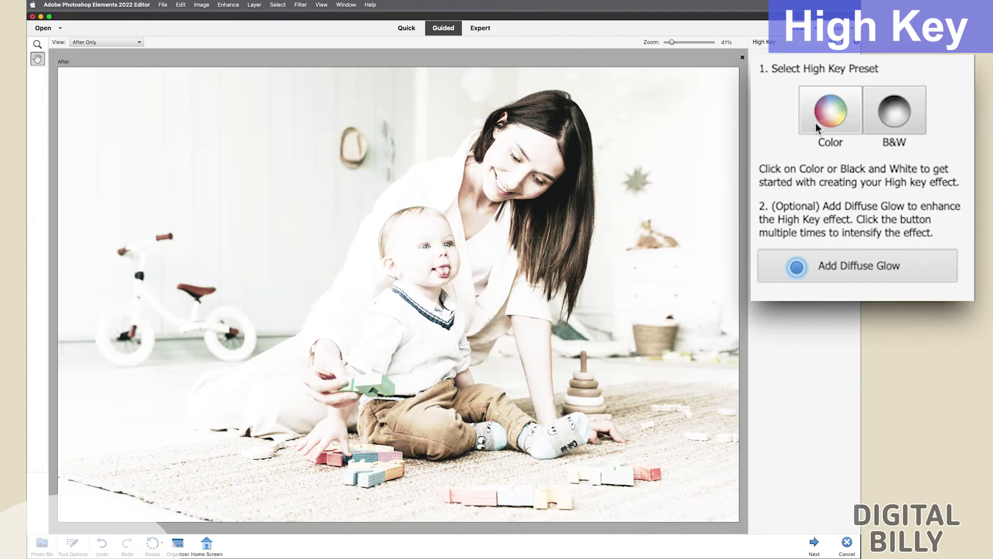
pyautogui.click(830, 266)
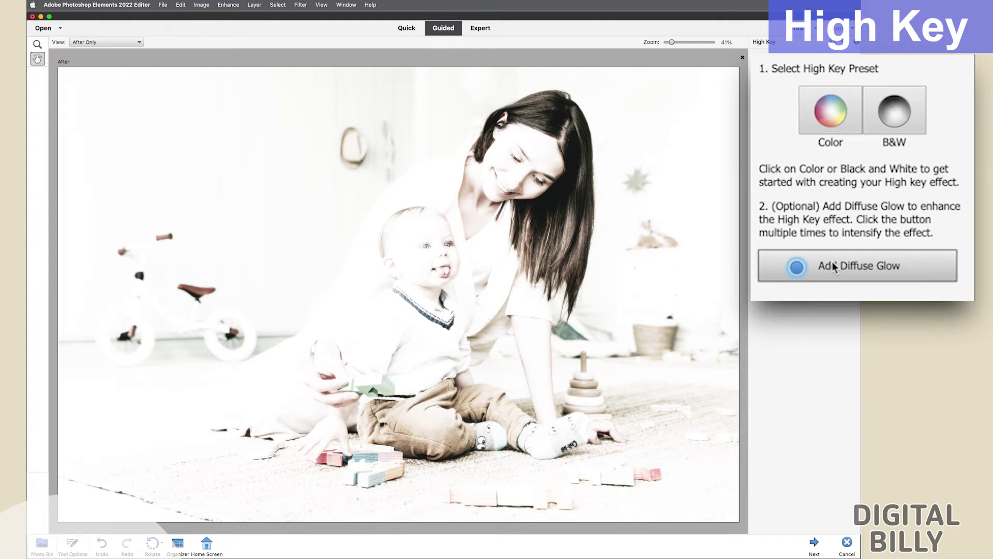
pyautogui.click(743, 58)
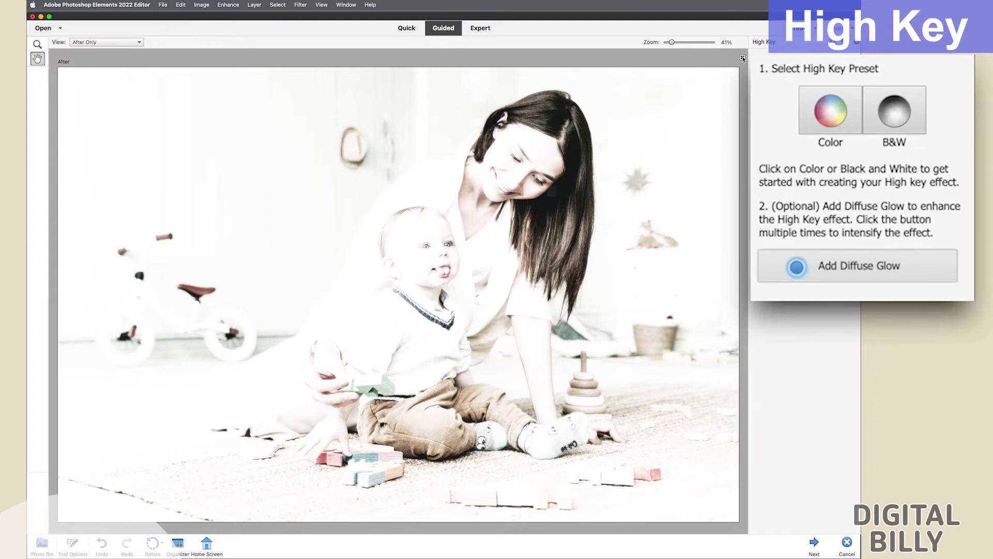
pyautogui.click(552, 227)
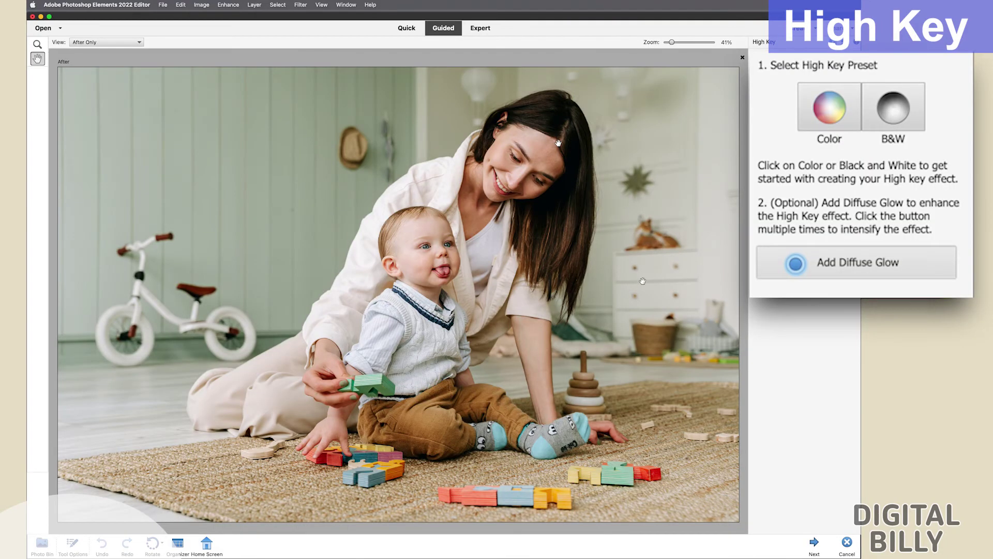
# Apply the B&W High Key preset with Diffuse Glow and continue editing the result in Expert mode
pyautogui.click(891, 110)
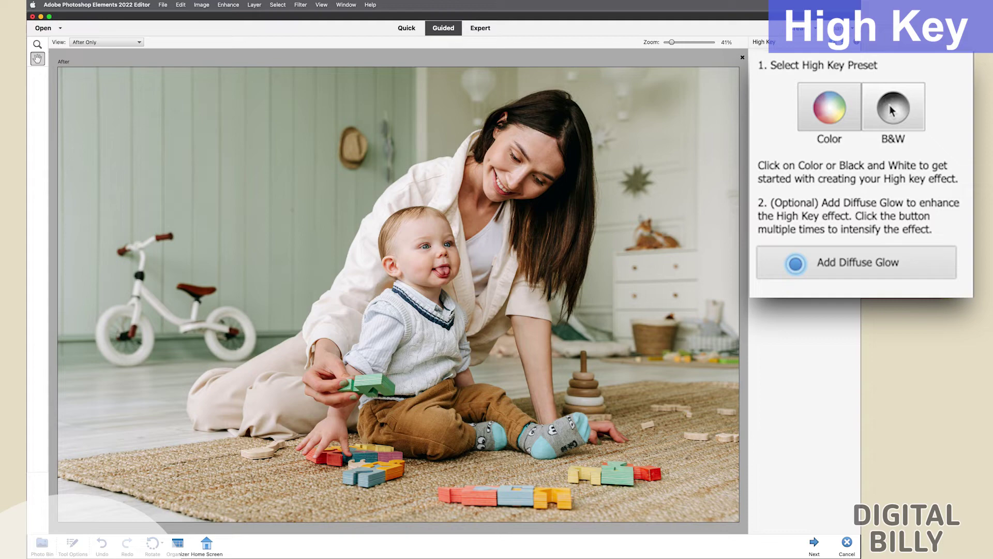
pyautogui.click(851, 273)
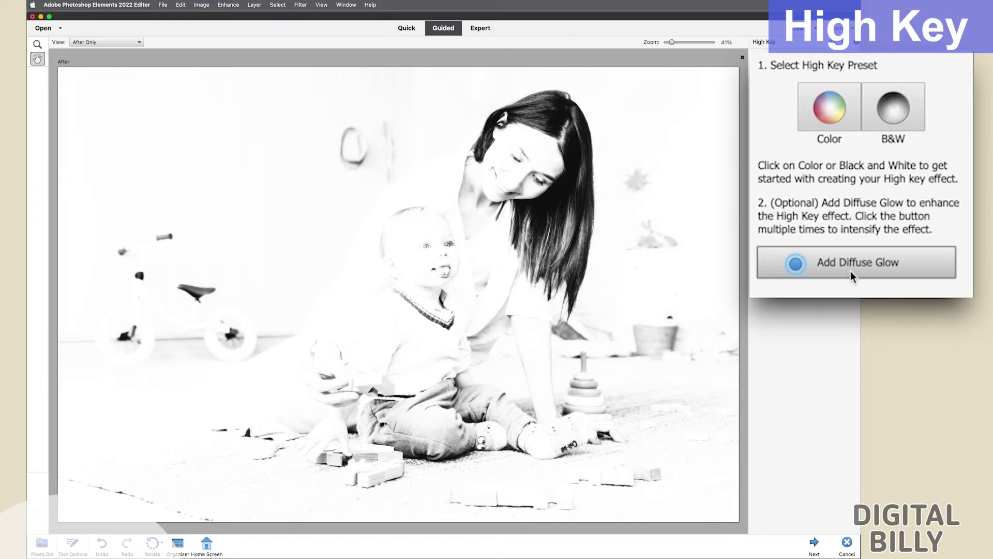
pyautogui.click(813, 542)
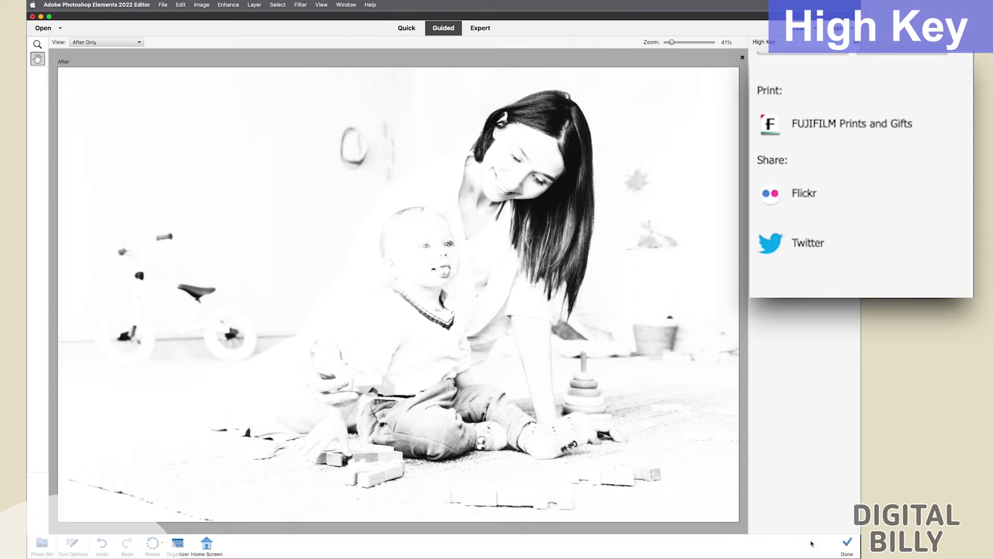
pyautogui.click(904, 59)
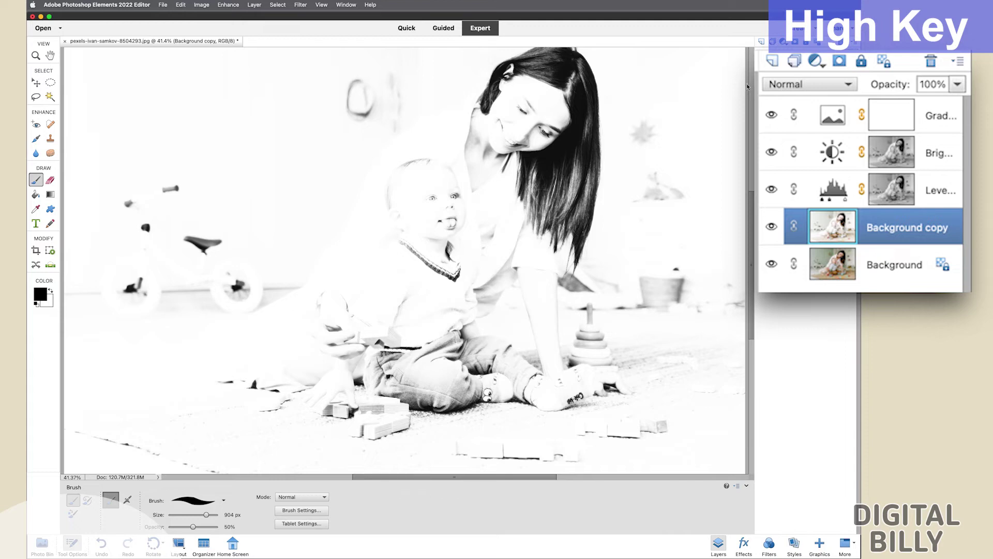
# Hide the Gradient Map, Brightness/Contrast and Levels layers, and toggle Background copy off and on to compare it with the original
pyautogui.press('super+minus')
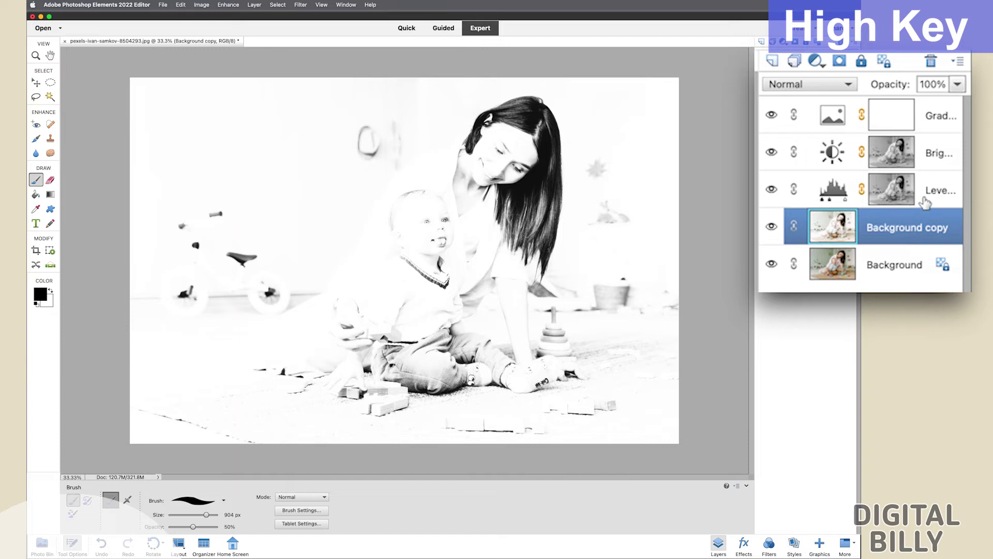
pyautogui.moveTo(771, 115); pyautogui.dragTo(771, 190)
pyautogui.click(770, 225)
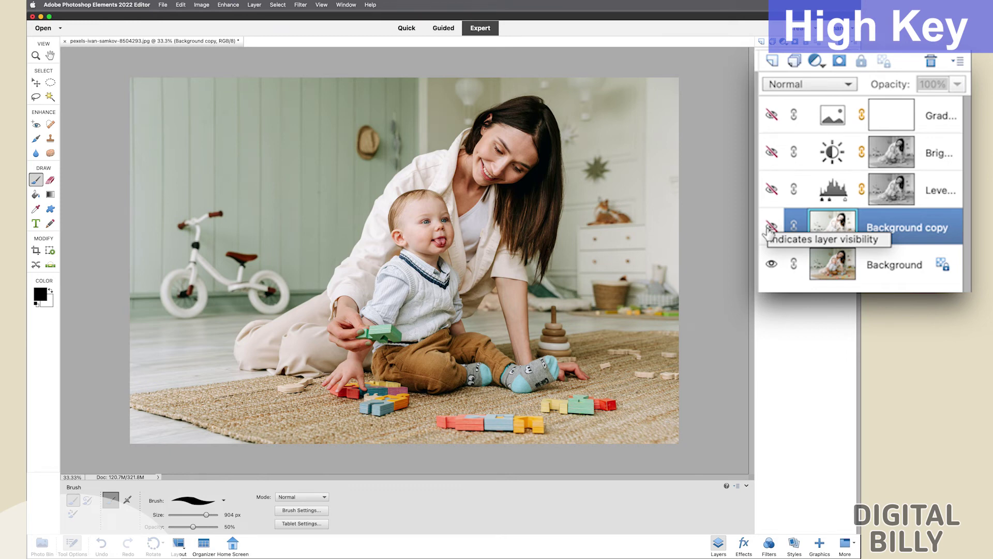
pyautogui.click(770, 228)
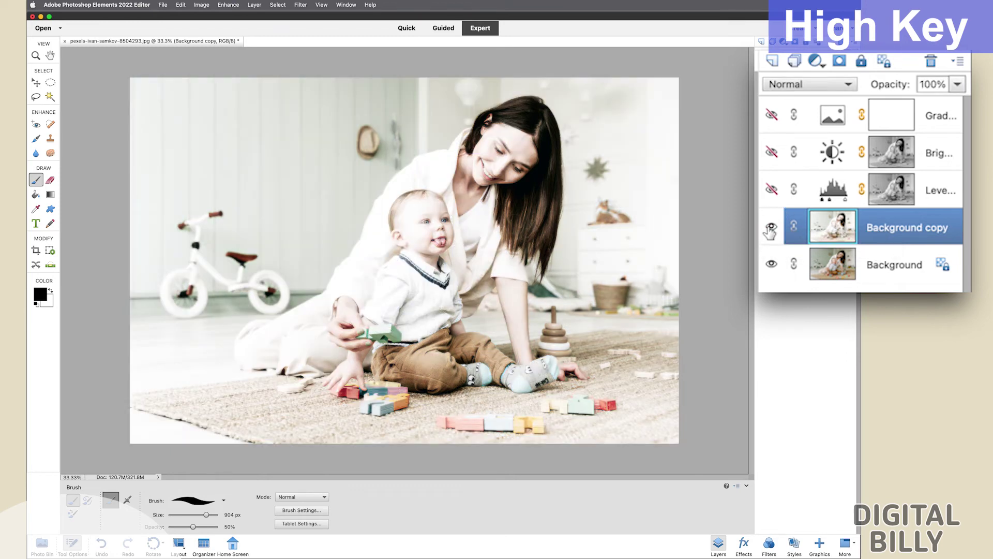
# Show the Levels layer and set its input shadow level to 189 with midtones at 1.00
pyautogui.click(772, 189)
pyautogui.doubleClick(826, 193)
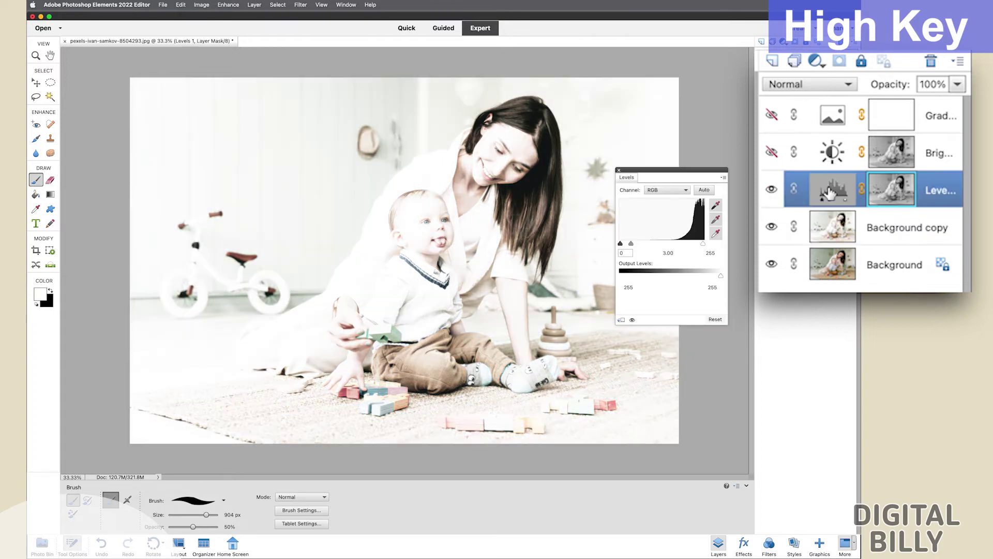
pyautogui.moveTo(701, 171); pyautogui.dragTo(737, 185)
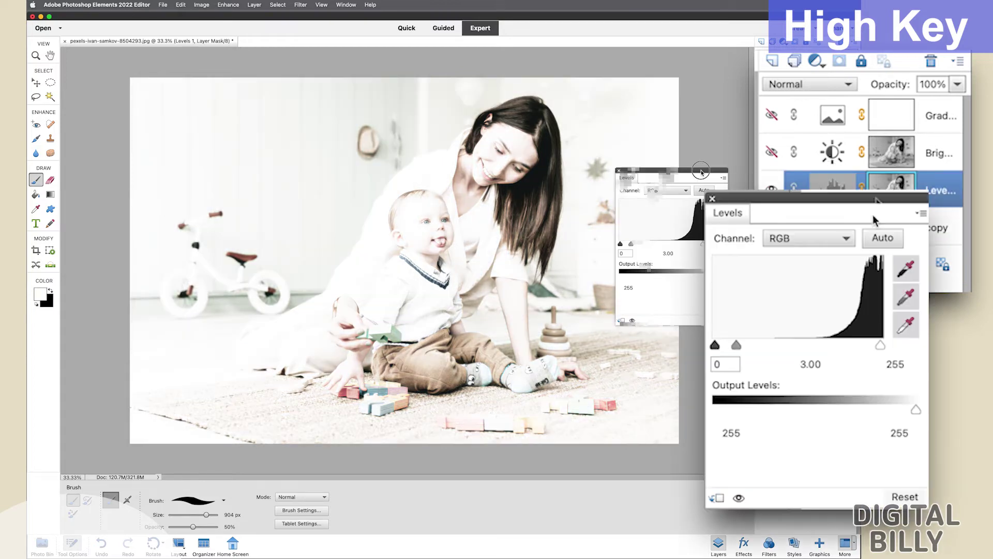
pyautogui.moveTo(736, 345); pyautogui.dragTo(867, 351)
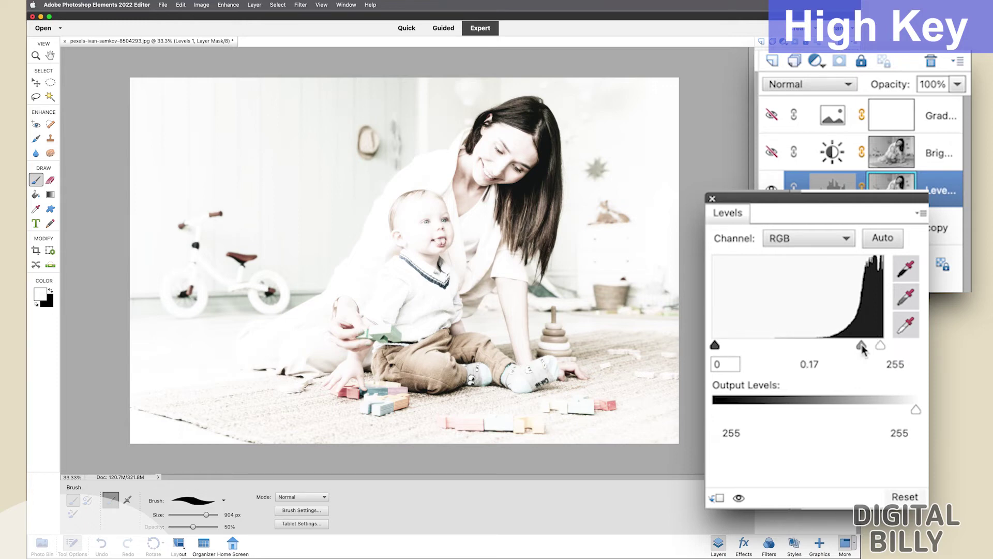
pyautogui.moveTo(714, 346); pyautogui.dragTo(861, 348)
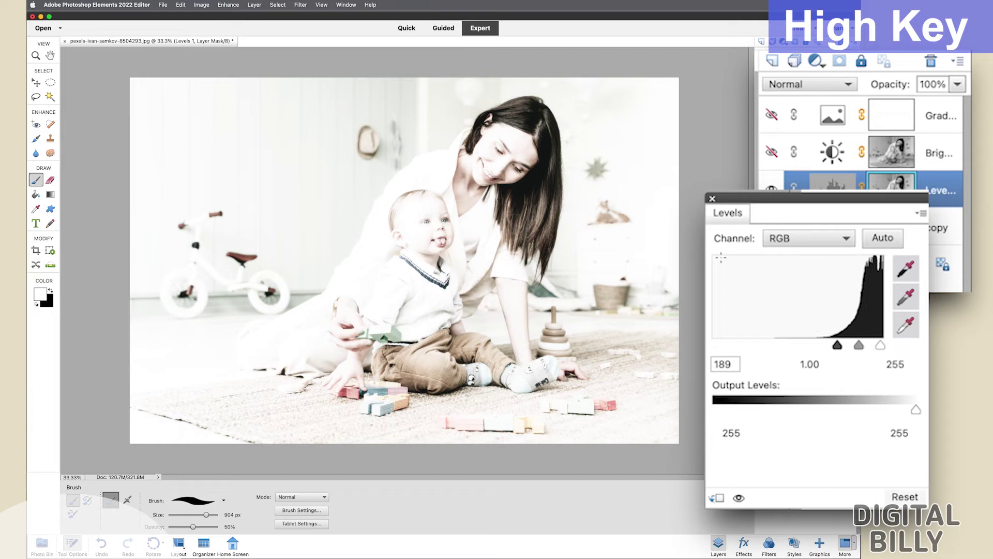
pyautogui.click(711, 198)
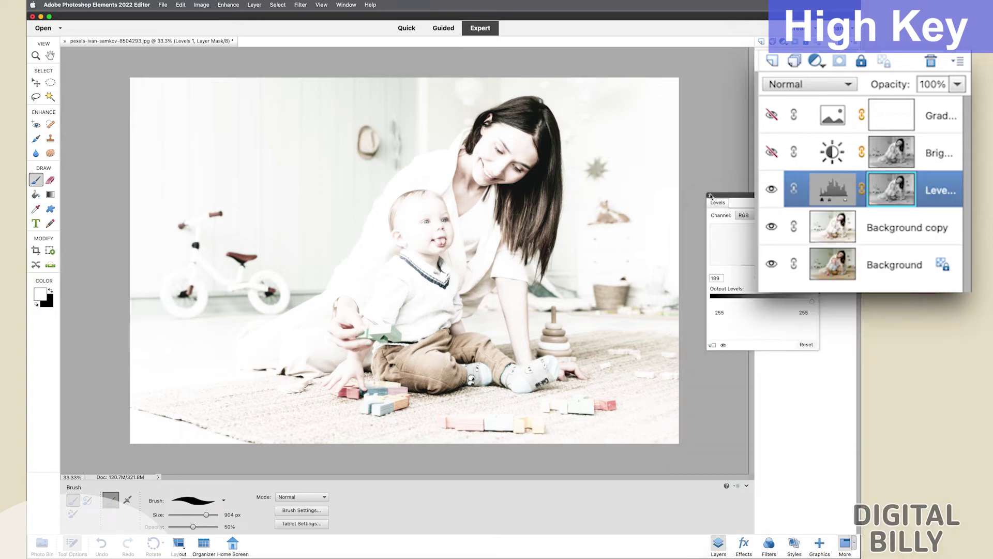
# Compare the effects of the Levels and Background copy layers by toggling their visibility
pyautogui.click(772, 227)
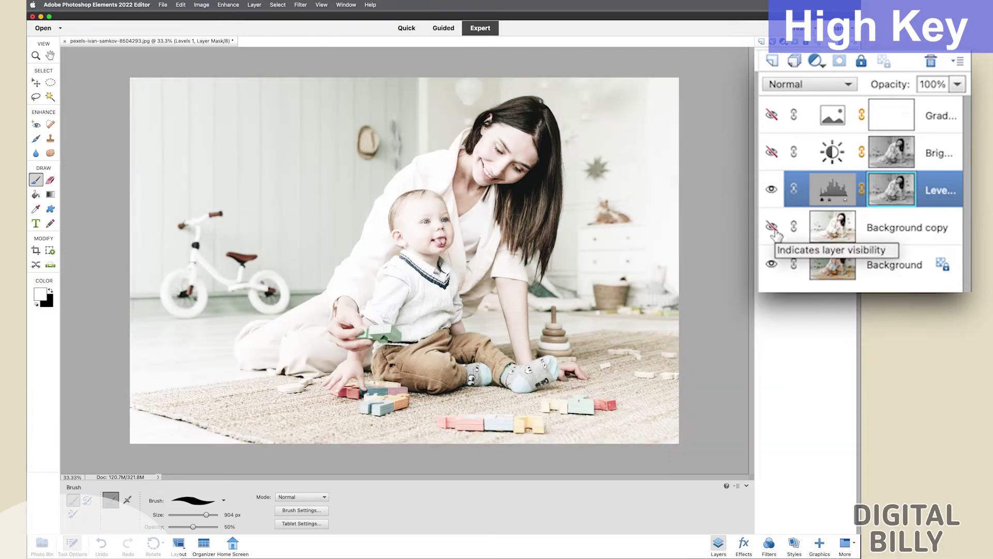
pyautogui.click(771, 191)
pyautogui.click(771, 191)
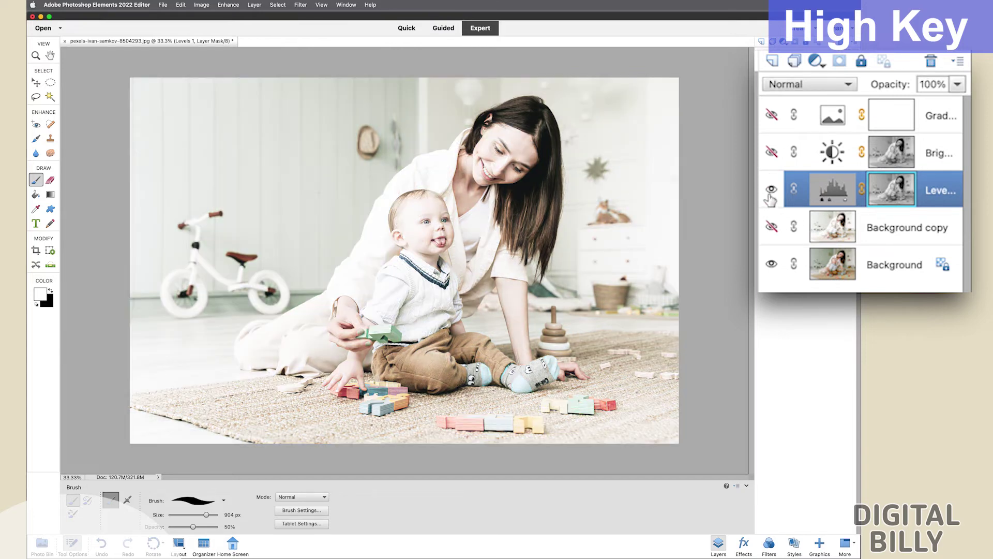
pyautogui.click(772, 191)
pyautogui.click(772, 226)
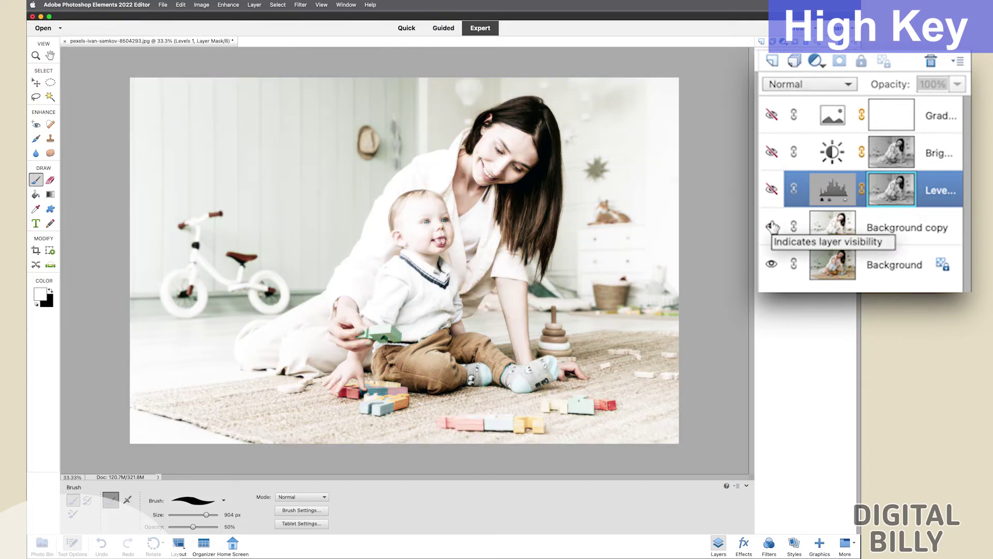
pyautogui.click(771, 190)
pyautogui.click(771, 191)
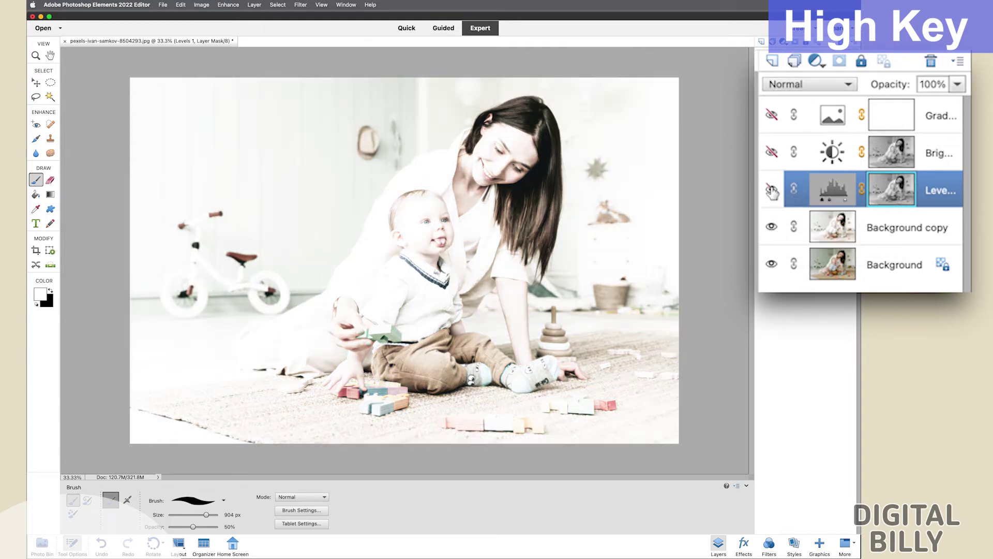
pyautogui.click(772, 190)
pyautogui.click(771, 227)
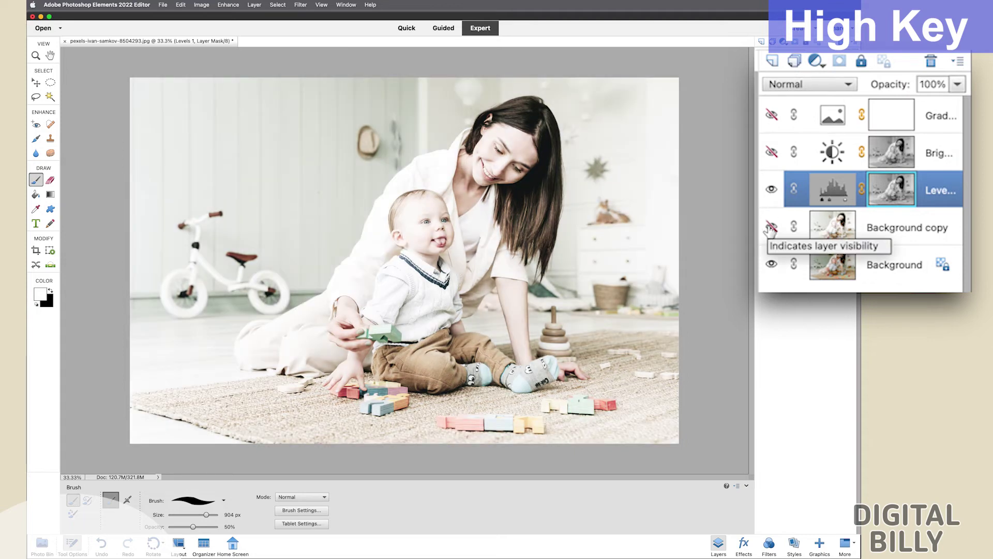
pyautogui.click(771, 227)
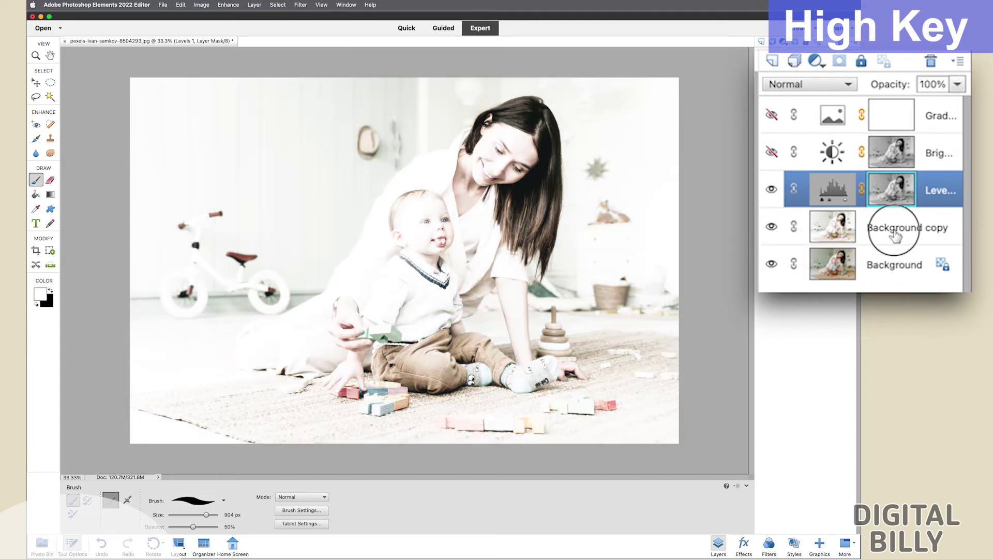
# Lower the Background copy layer's opacity to 27%
pyautogui.click(896, 233)
pyautogui.click(955, 85)
pyautogui.moveTo(951, 102); pyautogui.dragTo(901, 107)
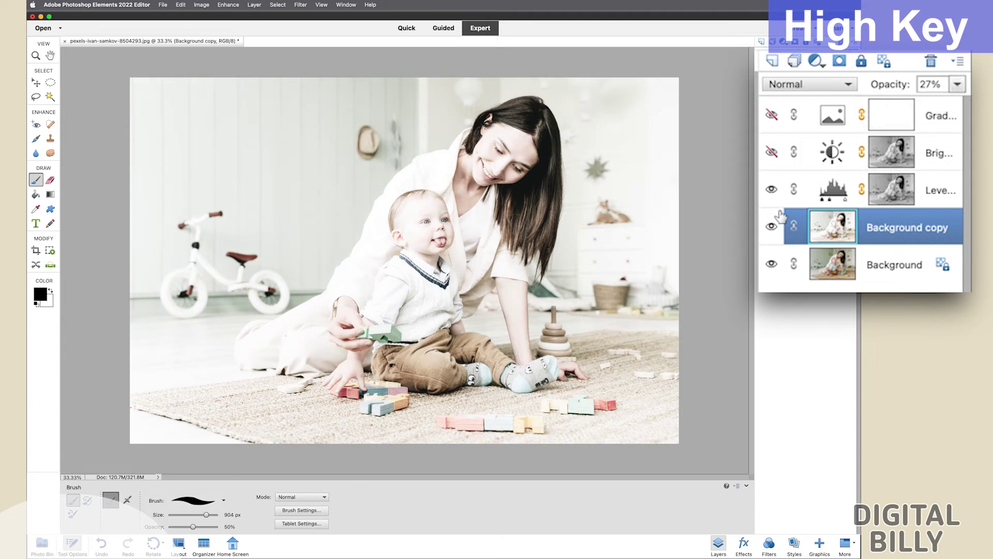
# Set the Levels layer's input shadow level to 149 and midtones to 1.34, comparing the image with the layer hidden
pyautogui.click(771, 189)
pyautogui.click(771, 189)
pyautogui.doubleClick(829, 193)
pyautogui.moveTo(838, 343); pyautogui.dragTo(810, 343)
pyautogui.moveTo(845, 342); pyautogui.dragTo(839, 345)
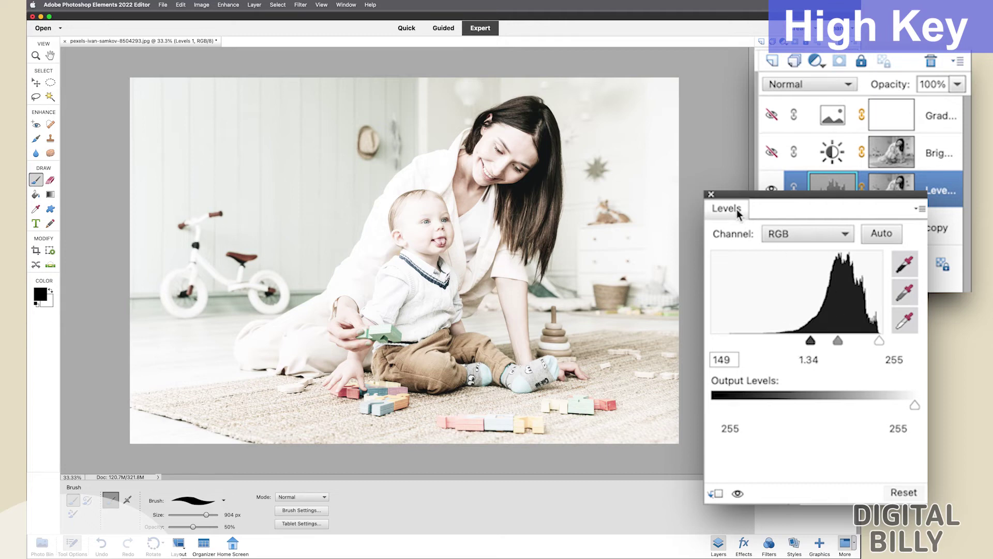
pyautogui.click(712, 194)
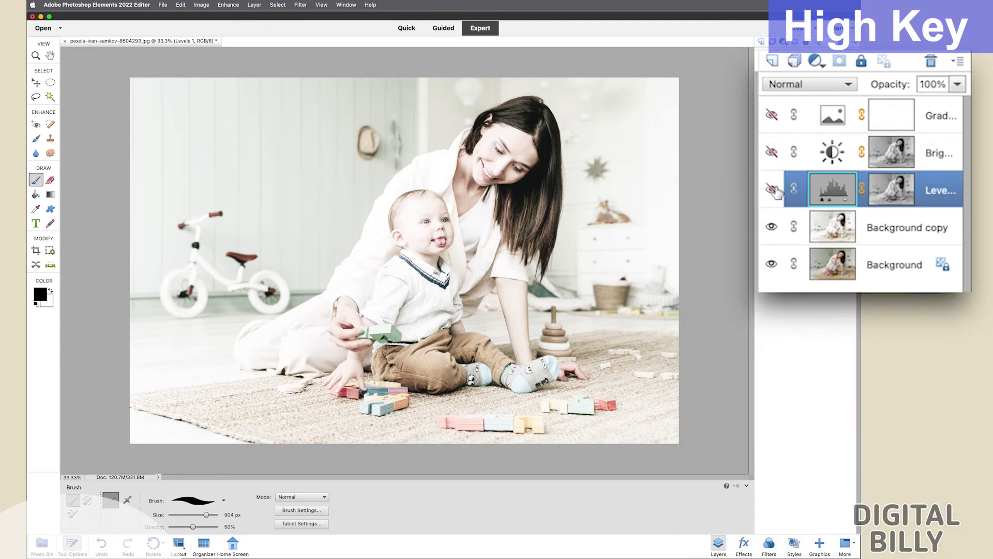
pyautogui.click(772, 189)
pyautogui.click(772, 189)
# Show the Brightness/Contrast layer and lower its brightness to -73
pyautogui.click(772, 152)
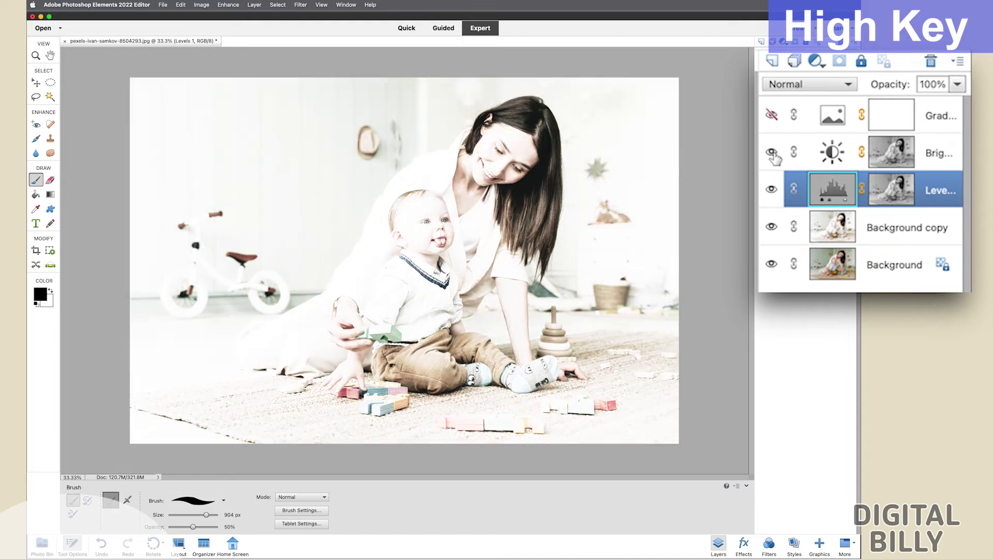
pyautogui.doubleClick(831, 152)
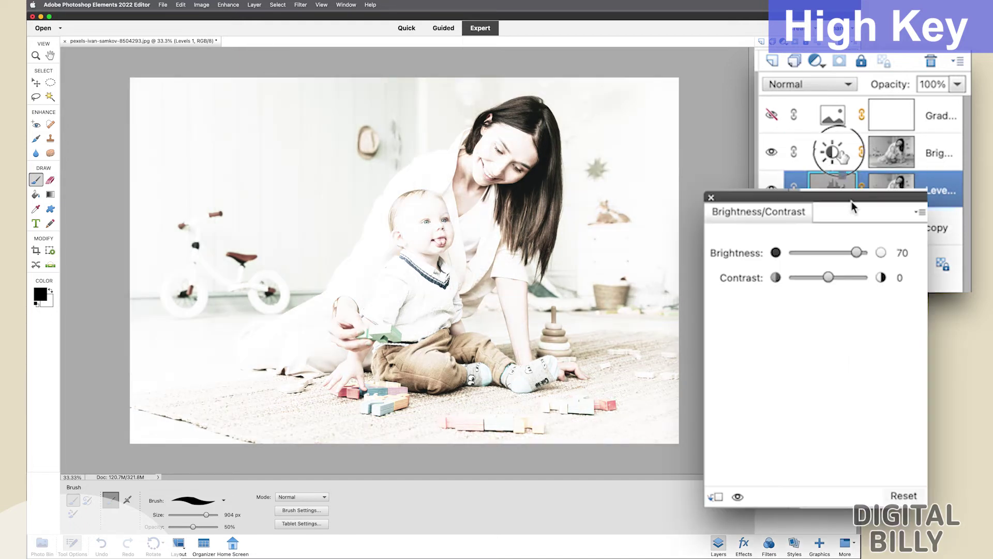
pyautogui.moveTo(848, 256); pyautogui.dragTo(800, 253)
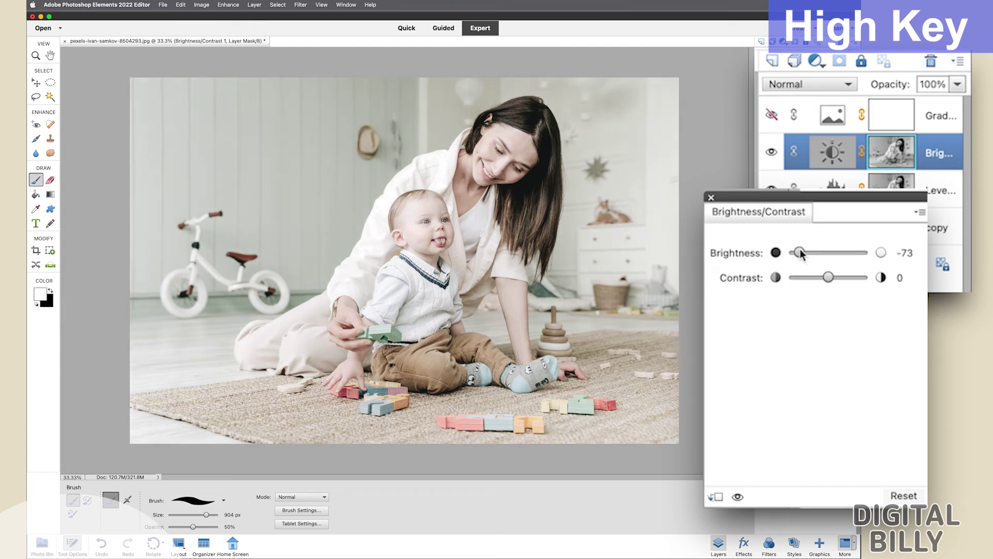
pyautogui.click(710, 198)
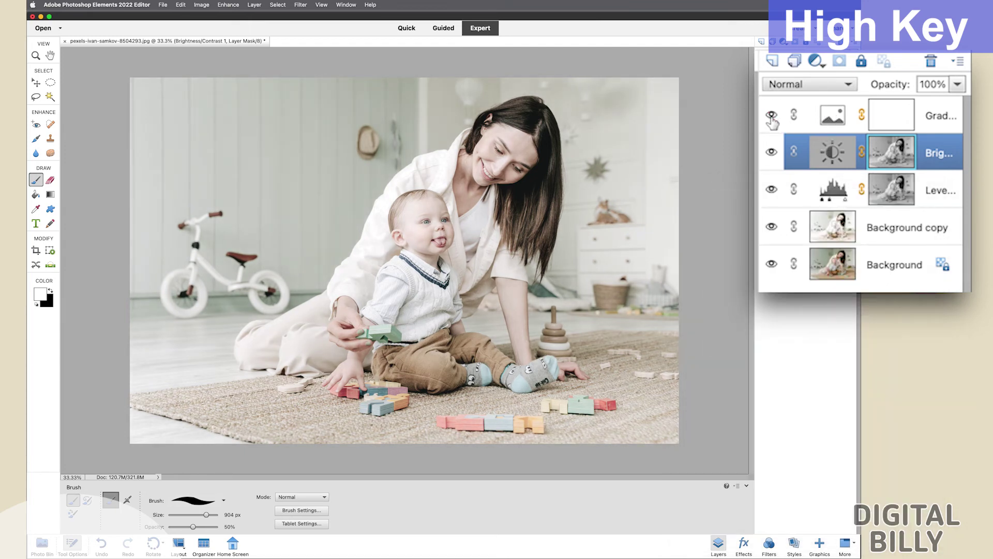
# Show the Gradient Map layer and look through its gradient presets without changing the black-to-white gradient
pyautogui.click(771, 115)
pyautogui.doubleClick(833, 123)
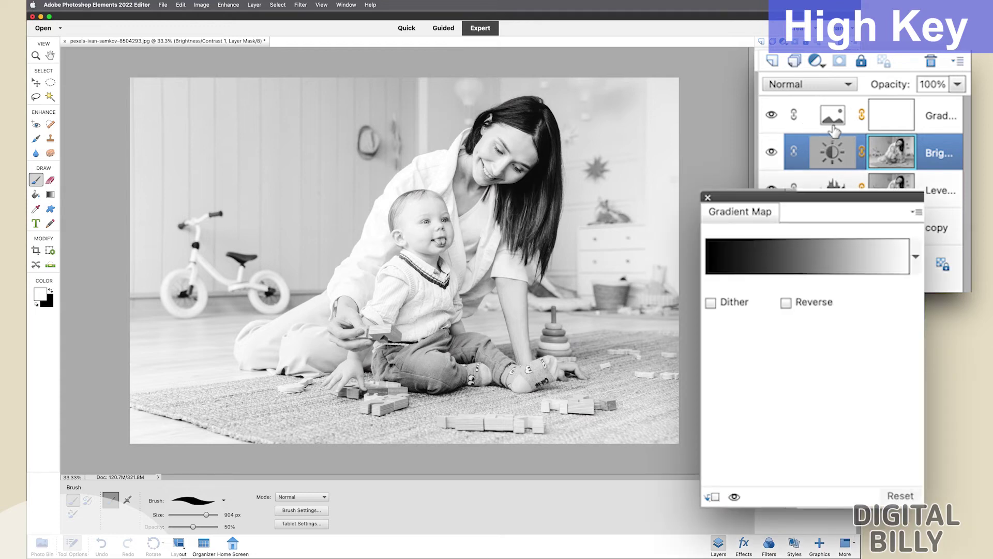
pyautogui.click(913, 256)
pyautogui.click(913, 256)
pyautogui.click(708, 197)
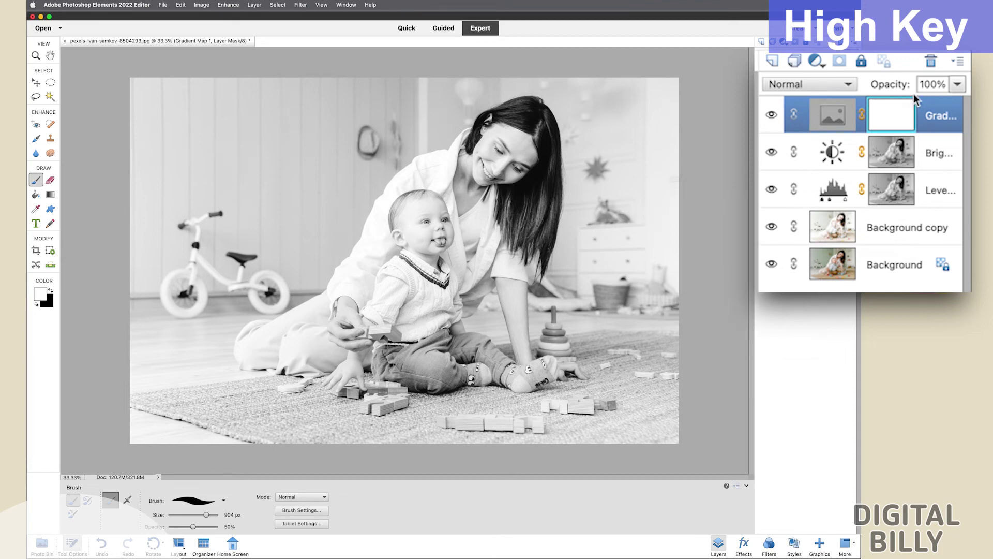
# Compare the image with the Gradient Map layer off and on, and lower that layer's opacity
pyautogui.click(771, 115)
pyautogui.click(772, 115)
pyautogui.click(772, 115)
pyautogui.click(772, 115)
pyautogui.click(957, 84)
pyautogui.moveTo(945, 105); pyautogui.dragTo(916, 111)
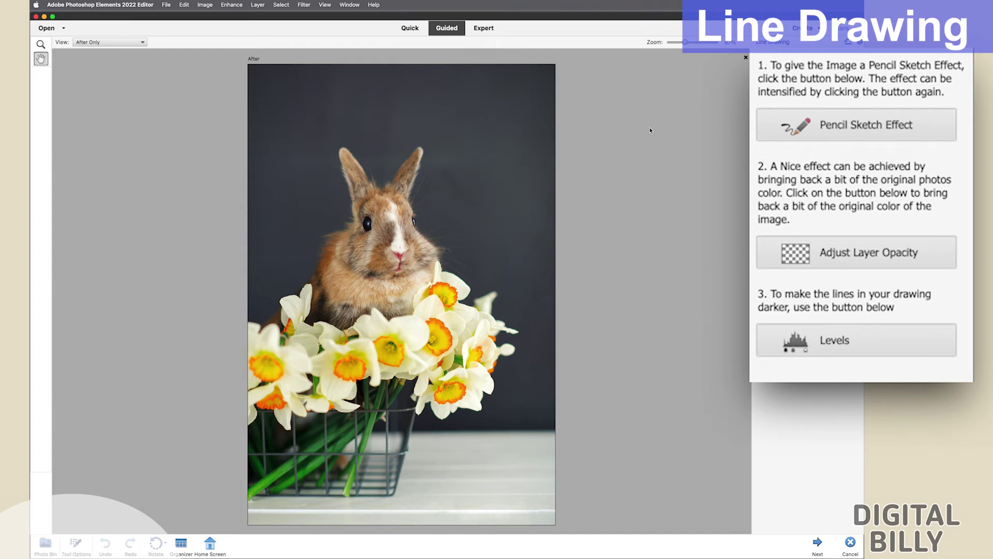
# Try the Pencil Sketch Effect twice on the rabbit photo, and reset it to apply the effect just once
pyautogui.click(825, 128)
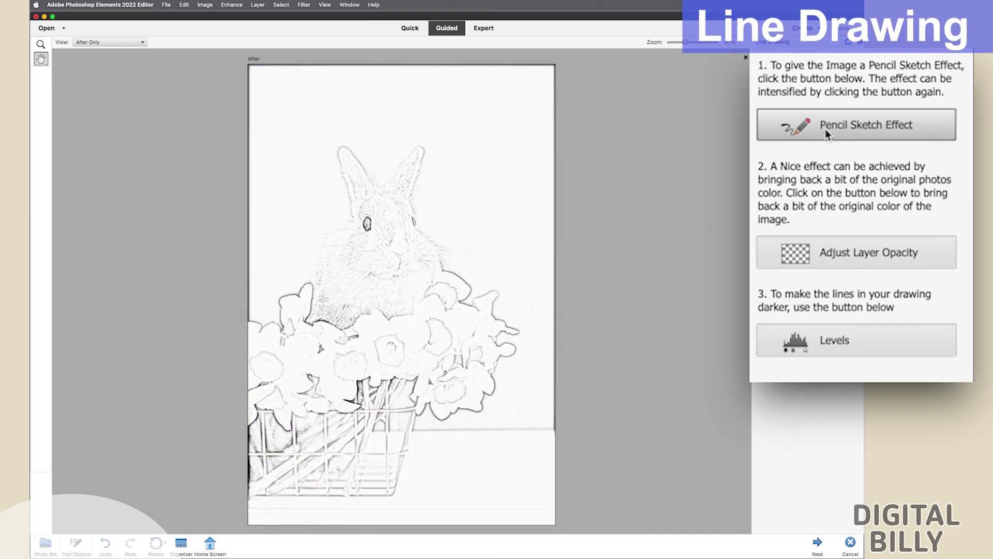
pyautogui.click(824, 129)
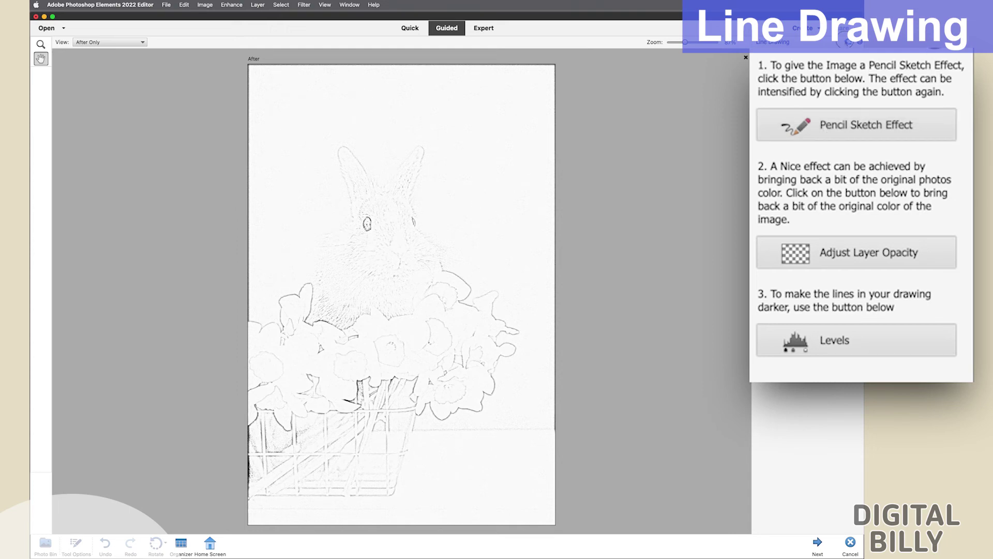
pyautogui.click(934, 49)
pyautogui.click(920, 128)
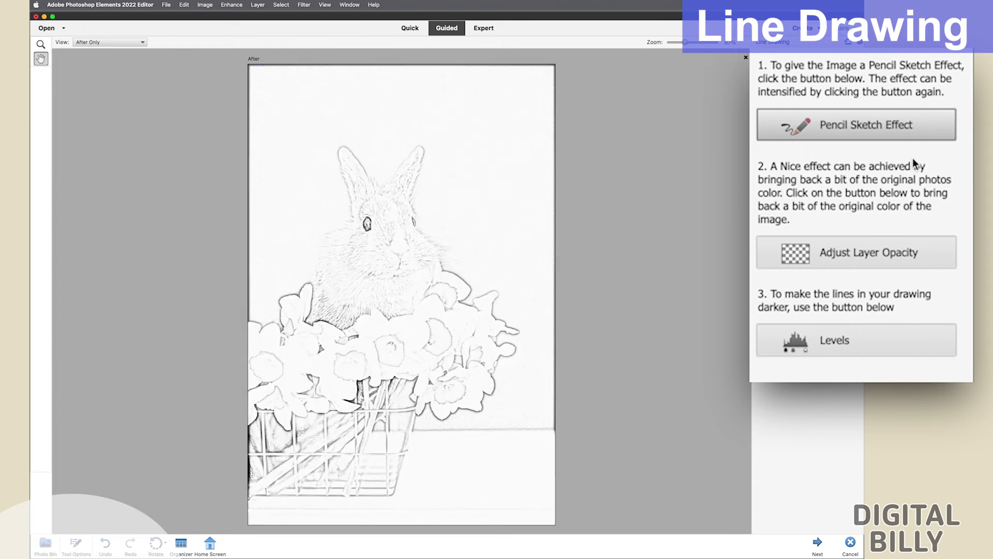
# Bring back some of the rabbit photo's original color with Adjust Layer Opacity and darken the drawing's lines with repeated Levels adjustments
pyautogui.click(897, 253)
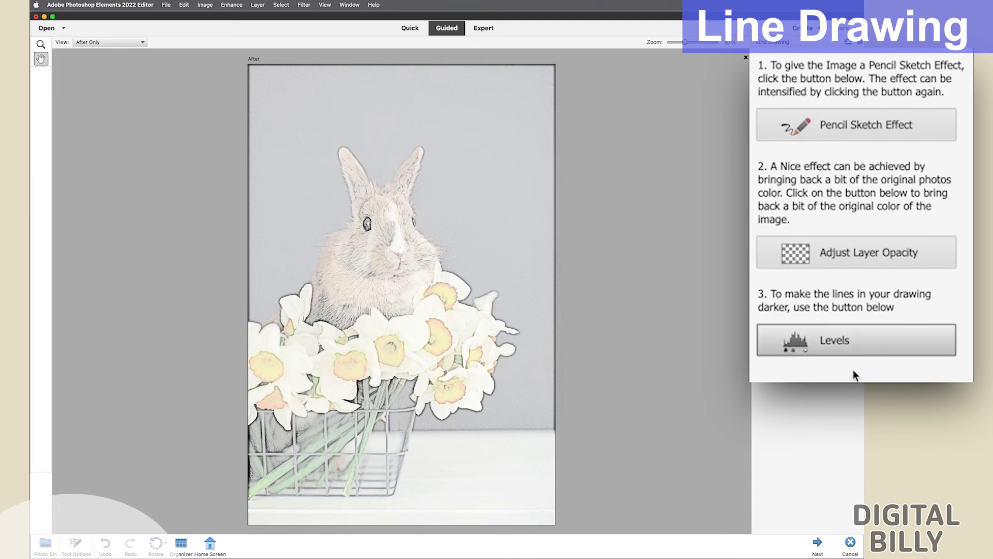
pyautogui.click(843, 349)
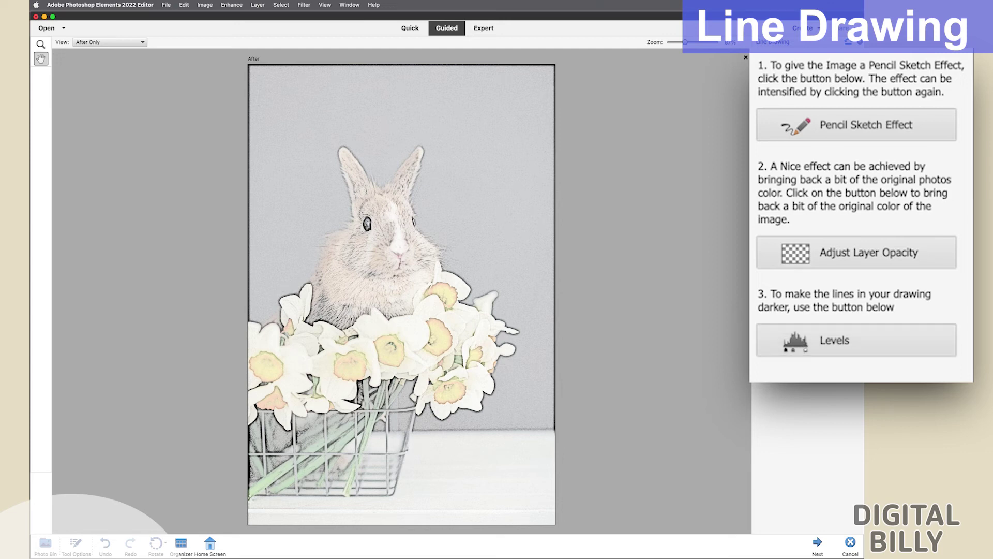
pyautogui.click(865, 350)
pyautogui.click(865, 349)
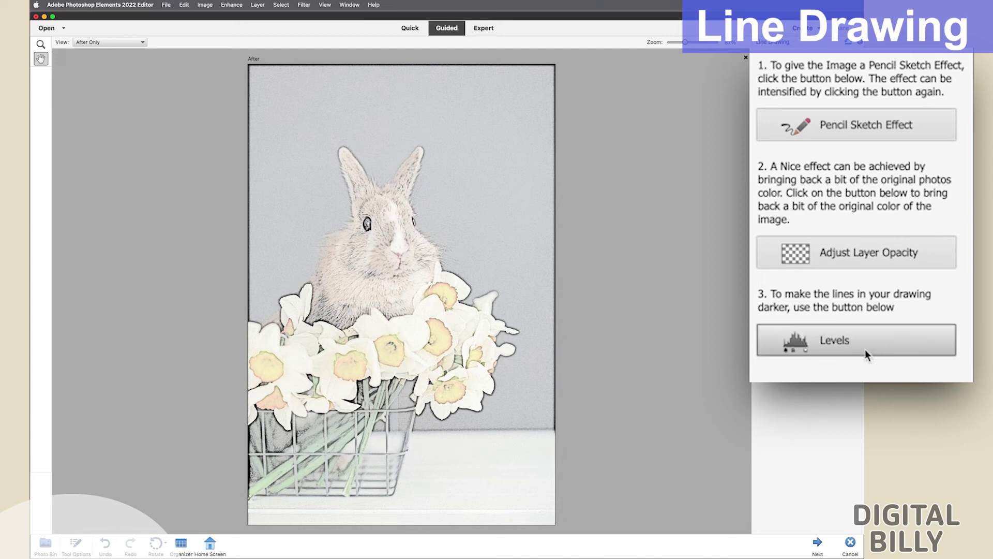
pyautogui.click(865, 349)
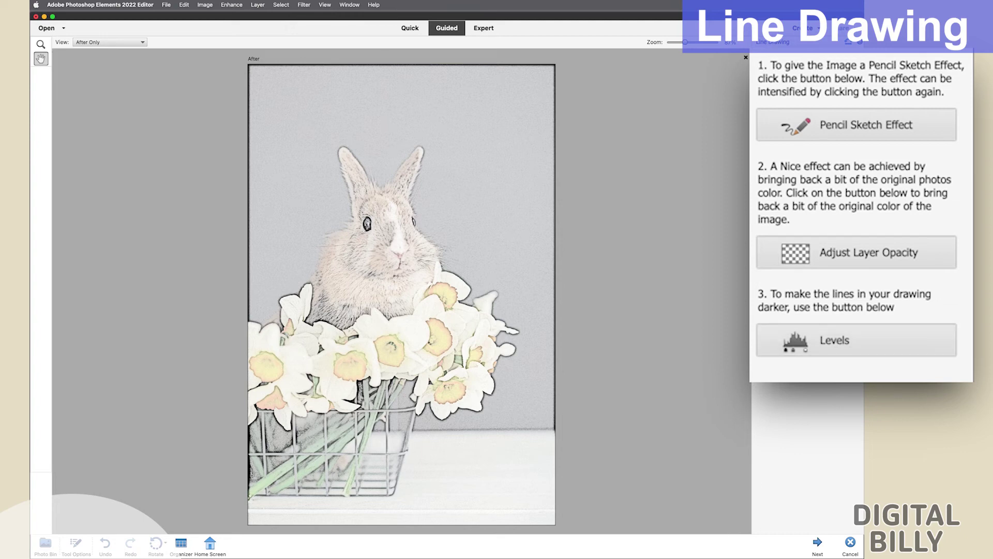
# Finish the Line Drawing edit, continue in Expert mode, and compare the image with Layer 1 hidden and shown
pyautogui.click(818, 543)
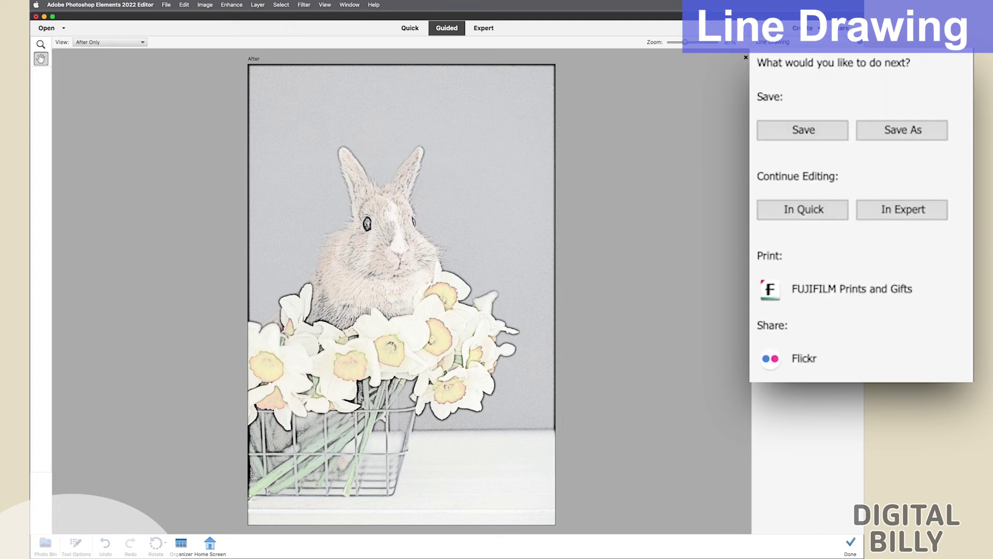
pyautogui.click(909, 209)
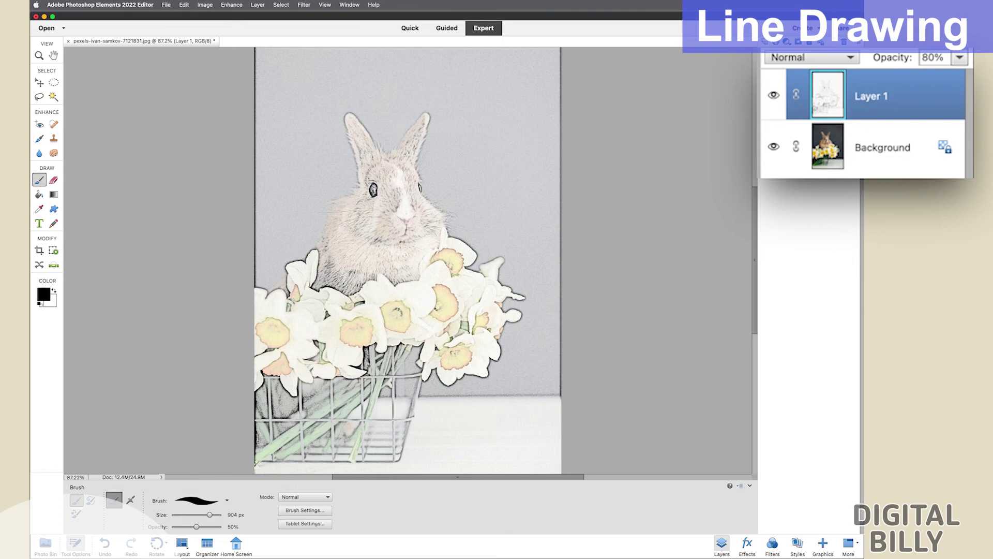
pyautogui.click(773, 96)
pyautogui.click(773, 96)
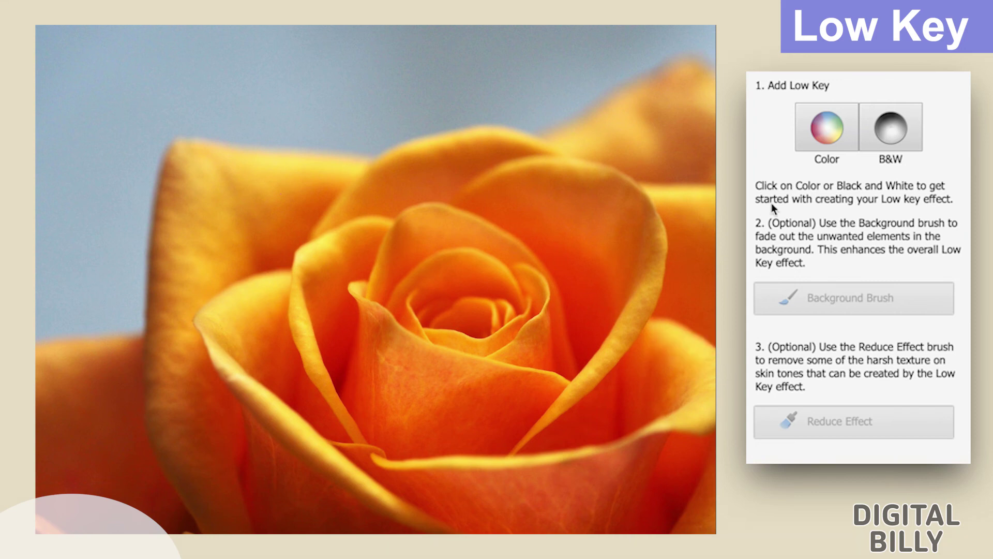
# Apply the color Low Key effect to the rose photo and paint its background black with an enlarged Background Brush
pyautogui.click(831, 132)
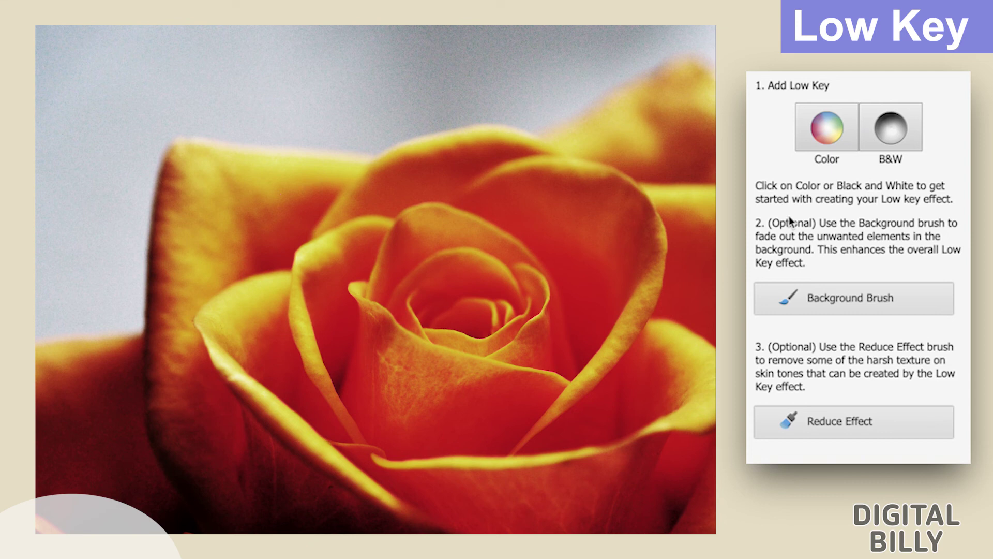
pyautogui.click(789, 299)
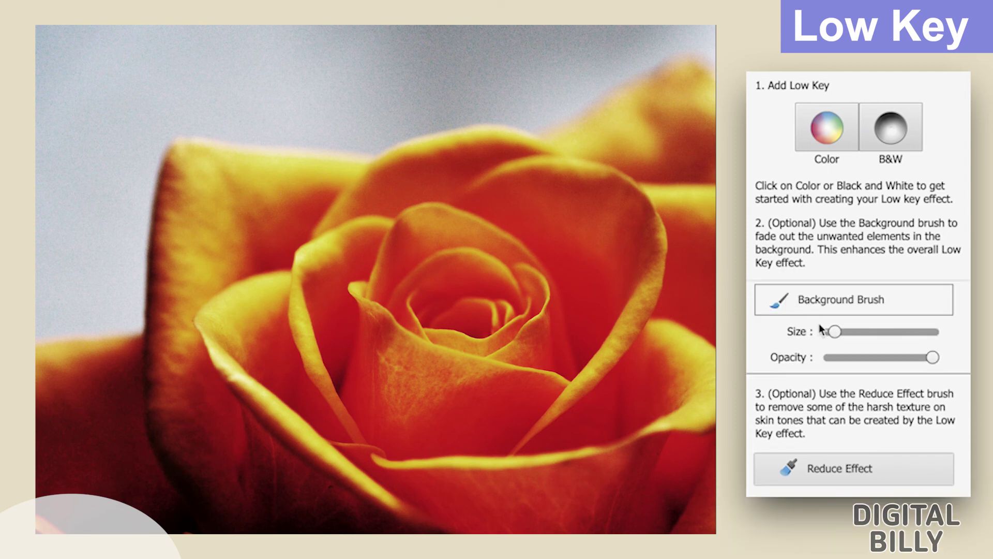
pyautogui.moveTo(836, 331); pyautogui.dragTo(846, 331)
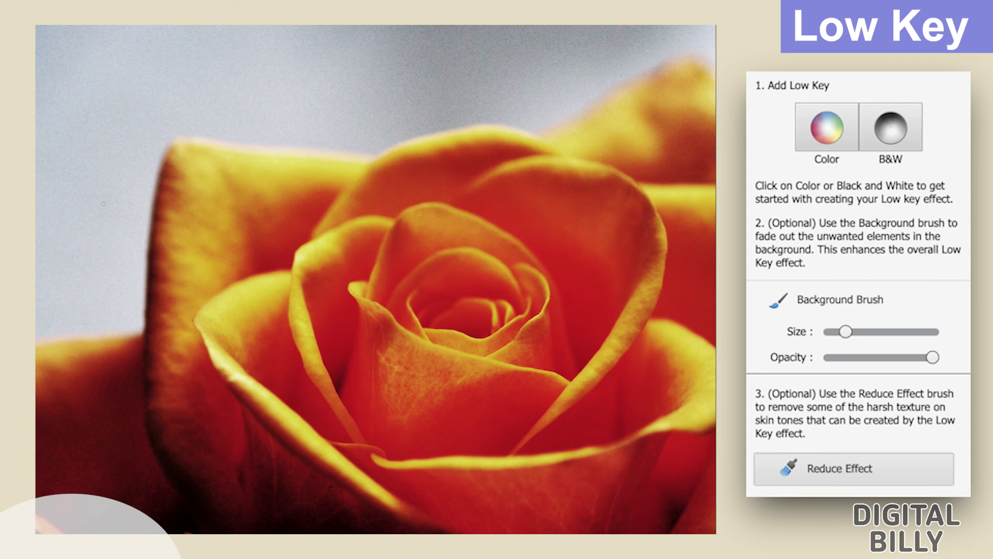
pyautogui.moveTo(846, 333); pyautogui.dragTo(872, 332)
pyautogui.moveTo(132, 187)
pyautogui.mouseDown()
pyautogui.moveTo(113, 271)
pyautogui.moveTo(110, 201)
pyautogui.moveTo(96, 324)
pyautogui.moveTo(37, 335)
pyautogui.moveTo(84, 314)
pyautogui.moveTo(138, 327)
pyautogui.moveTo(98, 329)
pyautogui.moveTo(138, 315)
pyautogui.moveTo(153, 168)
pyautogui.moveTo(137, 323)
pyautogui.moveTo(161, 142)
pyautogui.moveTo(184, 130)
pyautogui.moveTo(330, 137)
pyautogui.mouseUp()
pyautogui.moveTo(543, 131)
pyautogui.mouseDown()
pyautogui.moveTo(486, 111)
pyautogui.moveTo(280, 142)
pyautogui.moveTo(349, 144)
pyautogui.moveTo(582, 110)
pyautogui.moveTo(705, 56)
pyautogui.moveTo(641, 42)
pyautogui.moveTo(693, 57)
pyautogui.moveTo(644, 70)
pyautogui.moveTo(548, 127)
pyautogui.moveTo(591, 98)
pyautogui.moveTo(404, 133)
pyautogui.moveTo(231, 138)
pyautogui.moveTo(136, 327)
pyautogui.moveTo(46, 313)
pyautogui.moveTo(49, 32)
pyautogui.moveTo(706, 36)
pyautogui.moveTo(677, 33)
pyautogui.moveTo(44, 318)
pyautogui.moveTo(93, 79)
pyautogui.moveTo(160, 133)
pyautogui.moveTo(57, 35)
pyautogui.moveTo(122, 290)
pyautogui.moveTo(110, 155)
pyautogui.moveTo(145, 150)
pyautogui.moveTo(49, 168)
pyautogui.moveTo(229, 55)
pyautogui.moveTo(95, 122)
pyautogui.moveTo(81, 284)
pyautogui.moveTo(178, 104)
pyautogui.moveTo(428, 55)
pyautogui.moveTo(393, 64)
pyautogui.moveTo(458, 106)
pyautogui.moveTo(235, 116)
pyautogui.moveTo(403, 98)
pyautogui.moveTo(546, 108)
pyautogui.moveTo(621, 67)
pyautogui.moveTo(566, 100)
pyautogui.moveTo(618, 44)
pyautogui.moveTo(599, 40)
pyautogui.moveTo(539, 78)
pyautogui.moveTo(649, 40)
pyautogui.moveTo(632, 64)
pyautogui.moveTo(709, 45)
pyautogui.moveTo(561, 89)
pyautogui.moveTo(592, 71)
pyautogui.moveTo(445, 71)
pyautogui.moveTo(472, 71)
pyautogui.moveTo(455, 50)
pyautogui.mouseUp()
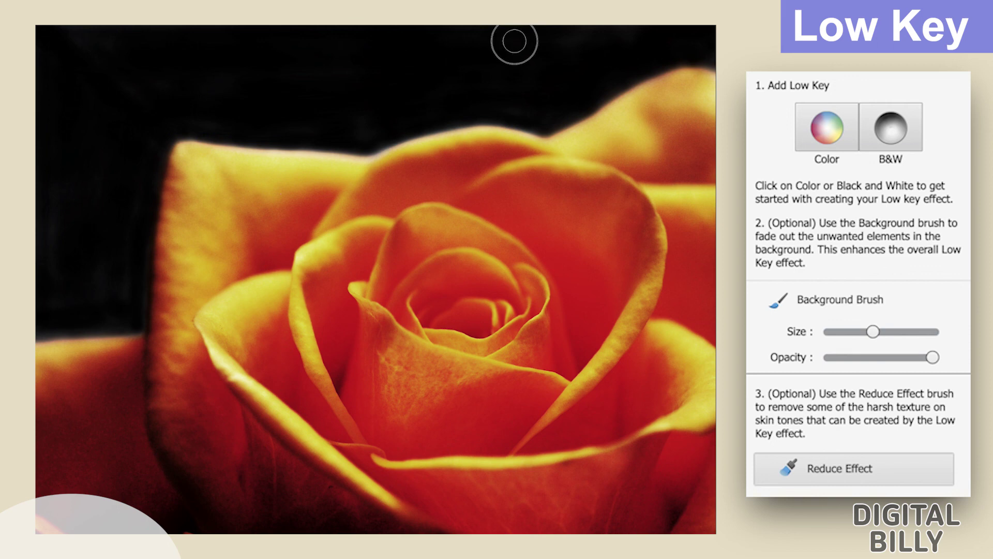
# Activate the Reduce Effect brush for the rose and lower its opacity to a little under half
pyautogui.click(789, 477)
pyautogui.moveTo(882, 480); pyautogui.dragTo(865, 481)
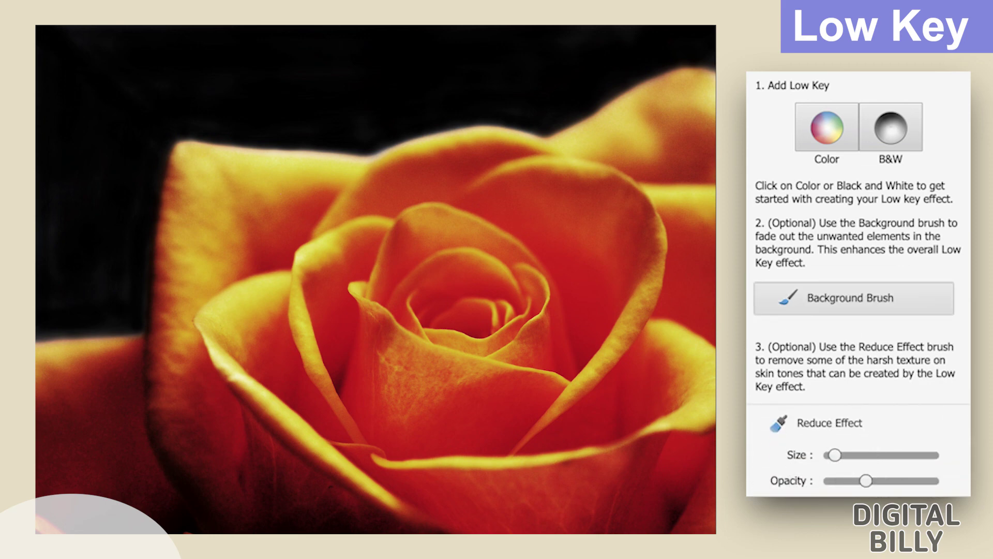